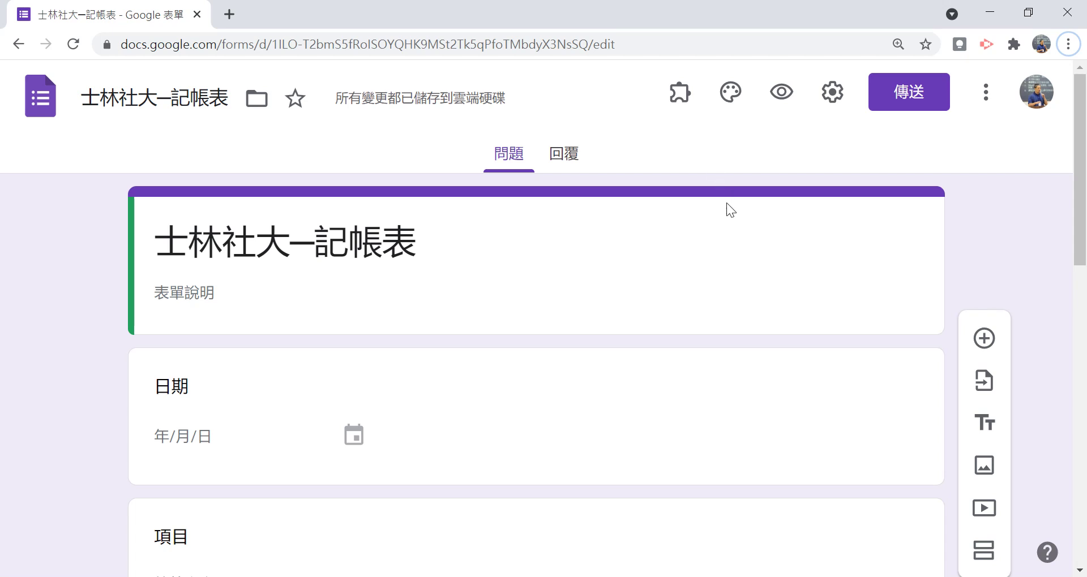
# Preview the bookkeeping form in a new tab and look over 日期, 項目, 收支, 金額 and 備註.
pyautogui.scroll(-5, 724, 206)
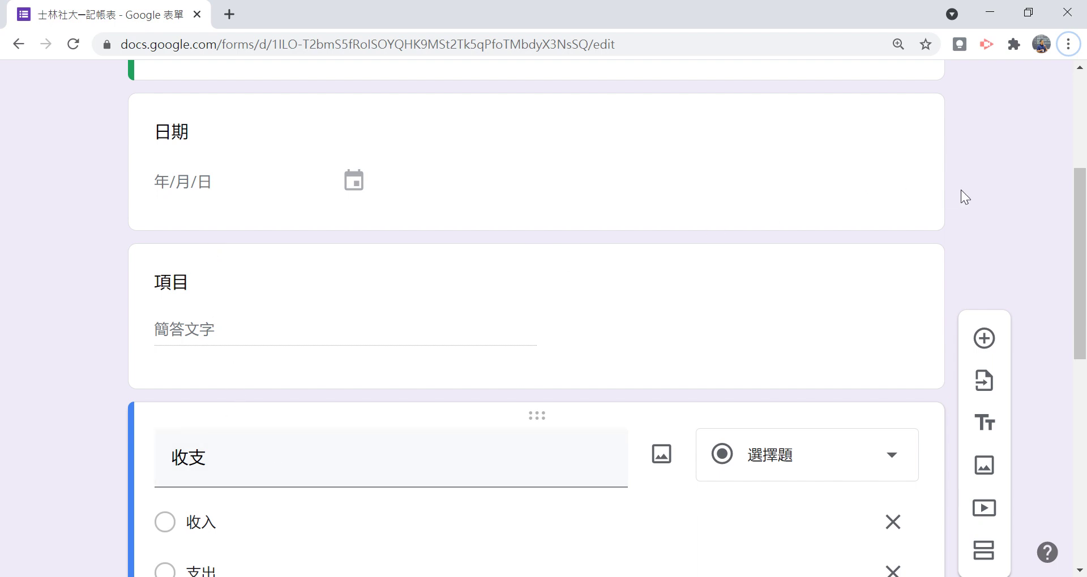
pyautogui.scroll(5, 961, 191)
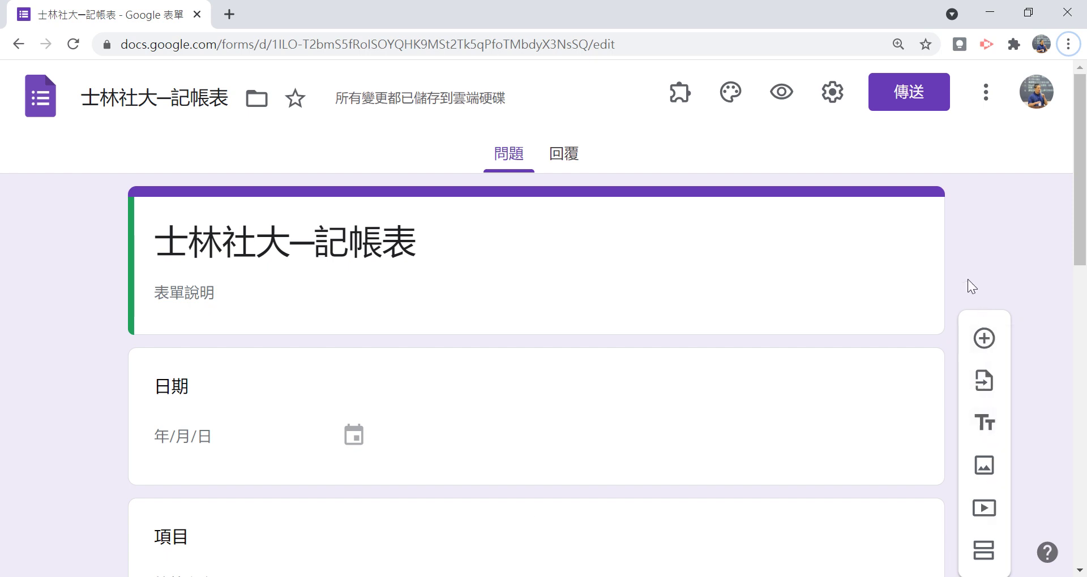
pyautogui.click(781, 92)
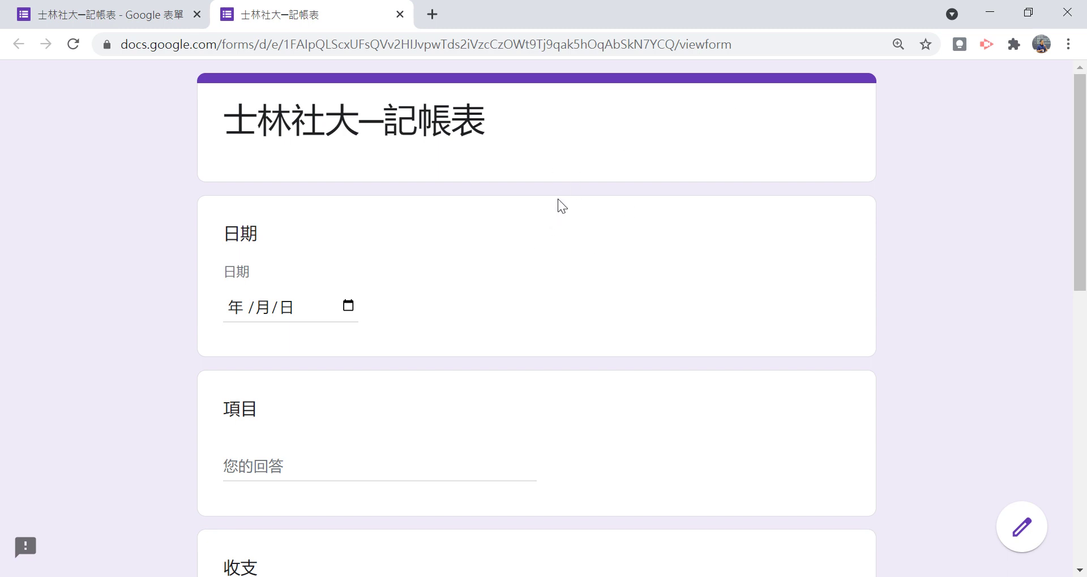
pyautogui.scroll(-2, 314, 255)
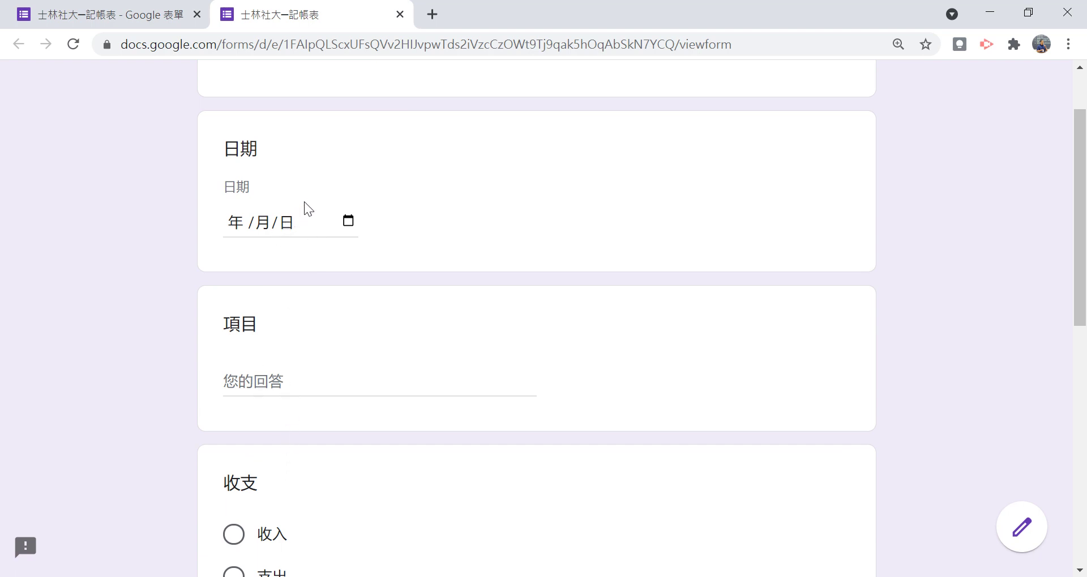
pyautogui.scroll(-3, 291, 289)
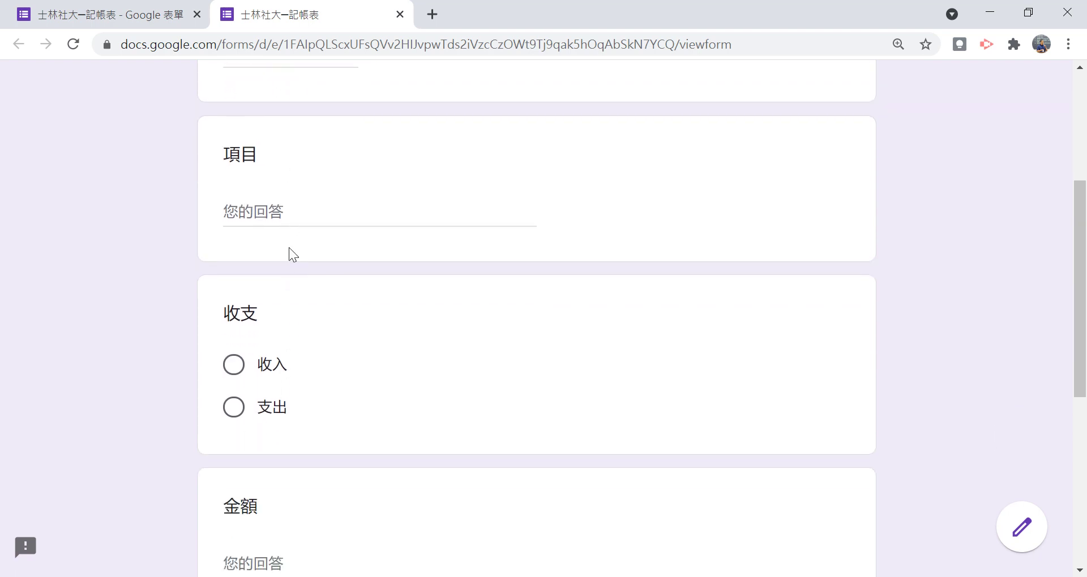
pyautogui.scroll(-2, 284, 296)
pyautogui.scroll(-1, 280, 238)
pyautogui.scroll(-3, 277, 250)
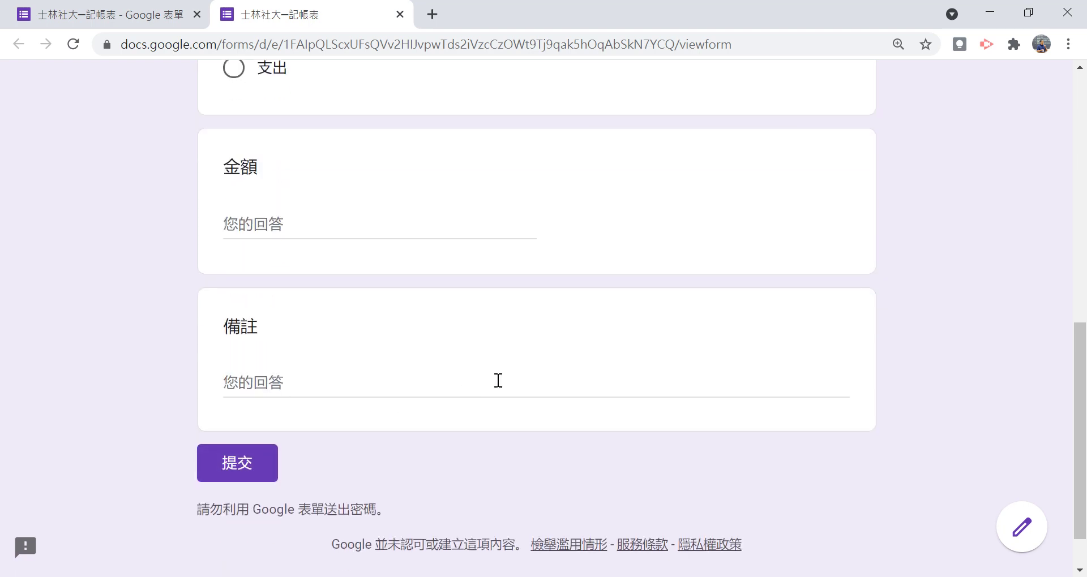
pyautogui.scroll(4, 515, 369)
pyautogui.scroll(5, 516, 365)
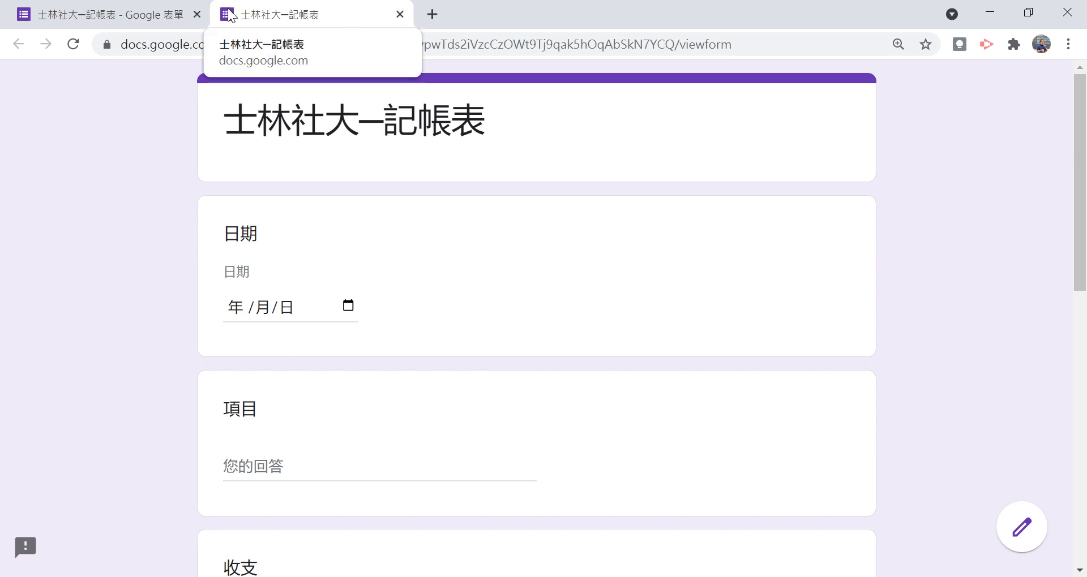
# Close the preview, reopen it once more, then close it to return to the editor.
pyautogui.click(400, 14)
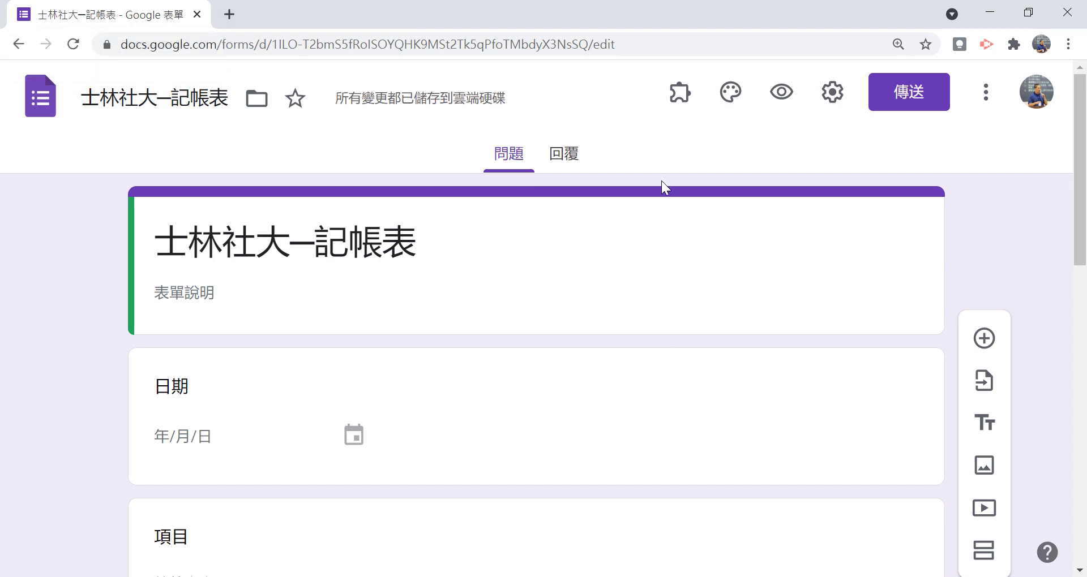
pyautogui.click(781, 92)
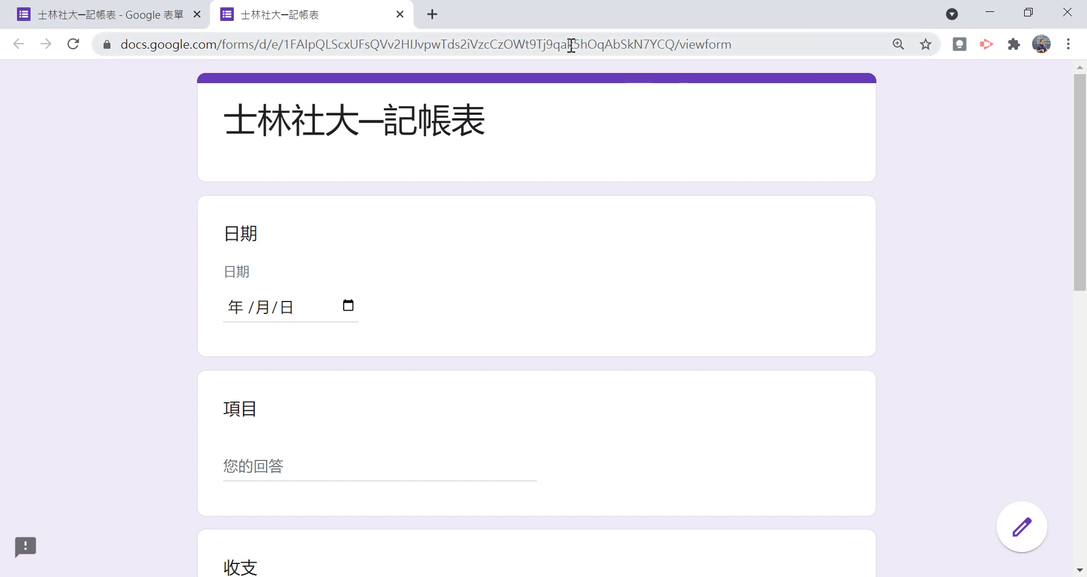
pyautogui.click(397, 14)
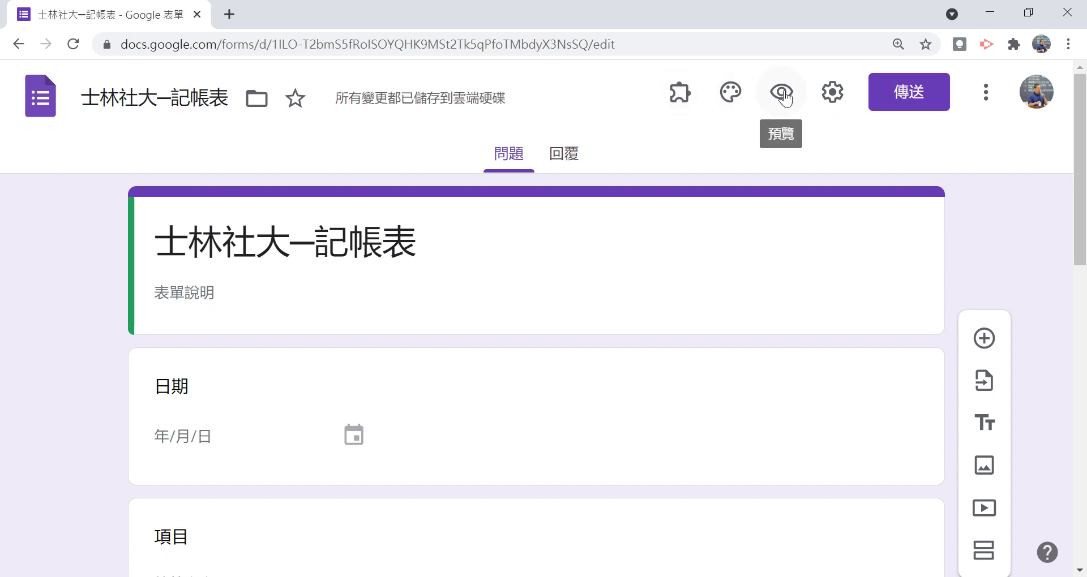
# Open the theme customisation panel and the header image gallery.
pyautogui.click(736, 104)
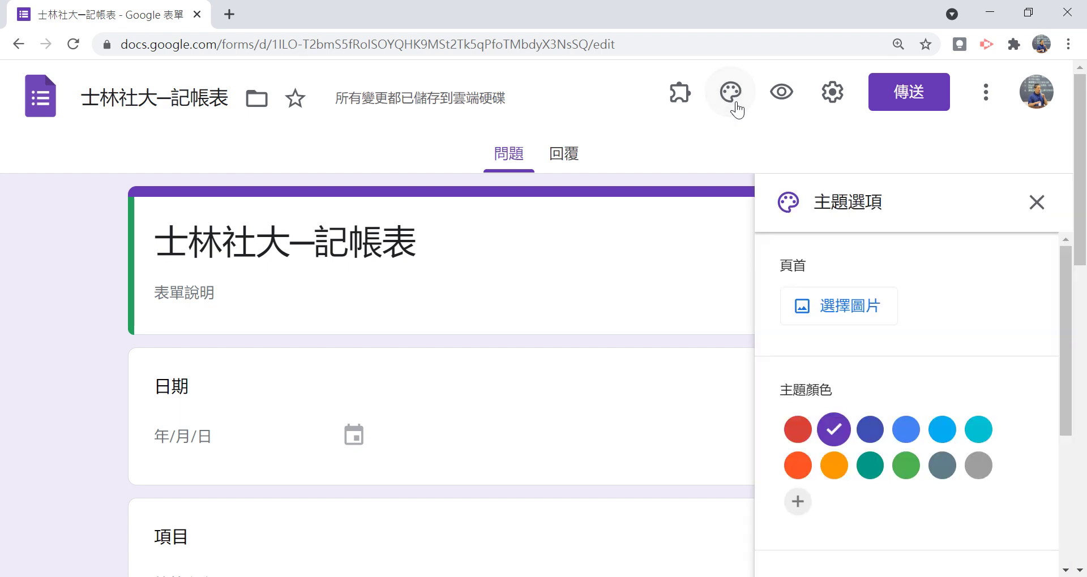
pyautogui.scroll(-2, 898, 252)
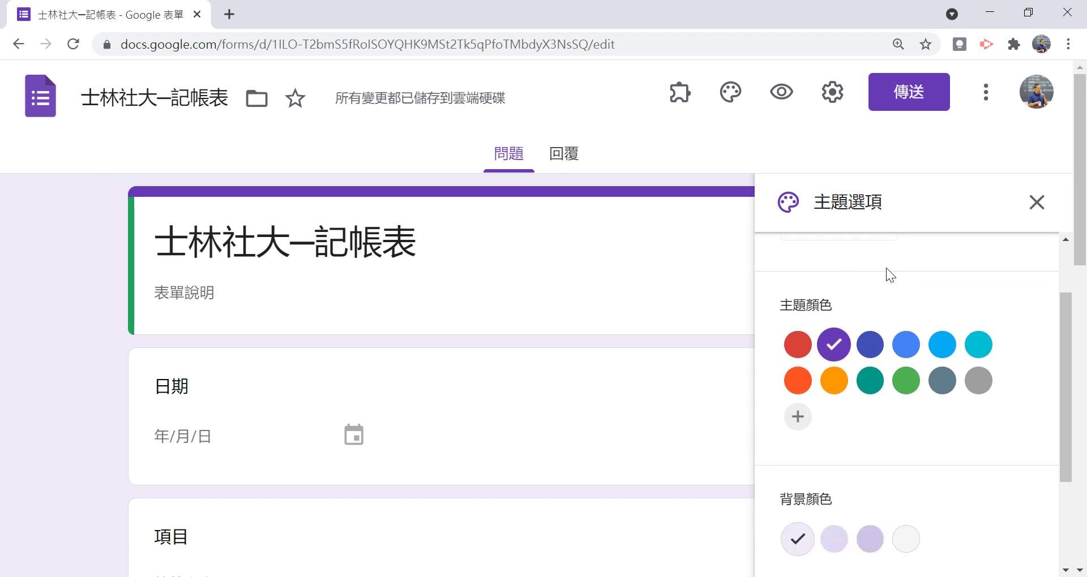
pyautogui.scroll(2, 885, 267)
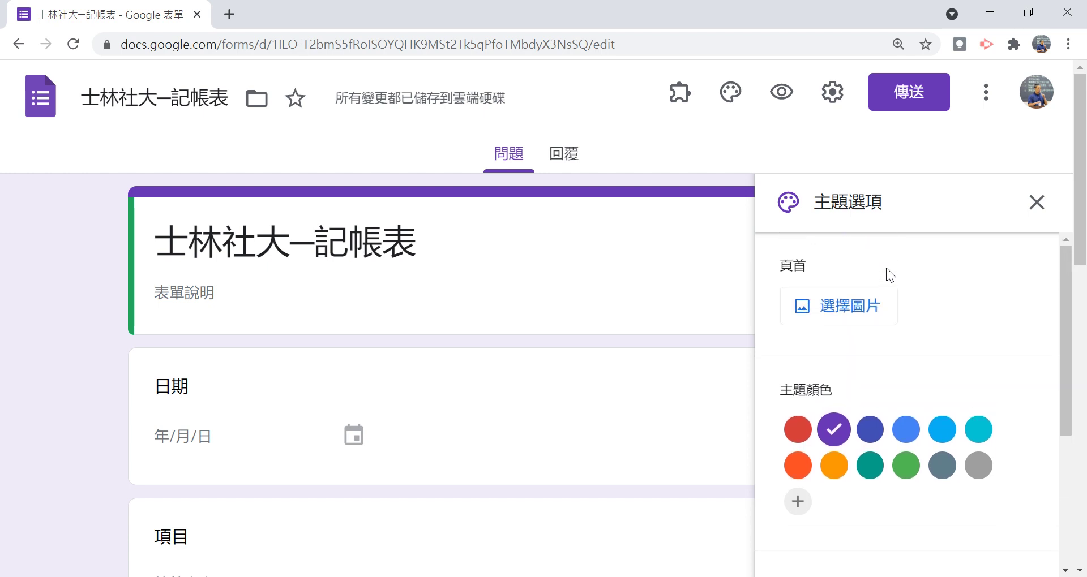
pyautogui.click(832, 310)
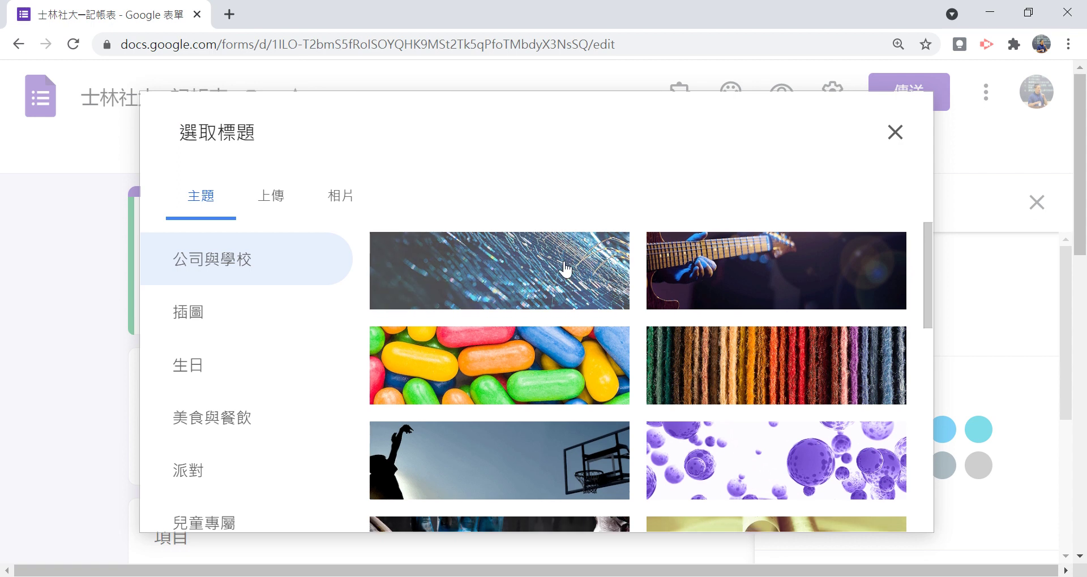
pyautogui.scroll(-3, 613, 286)
pyautogui.scroll(-2, 612, 286)
pyautogui.scroll(-3, 613, 297)
pyautogui.scroll(-1, 610, 296)
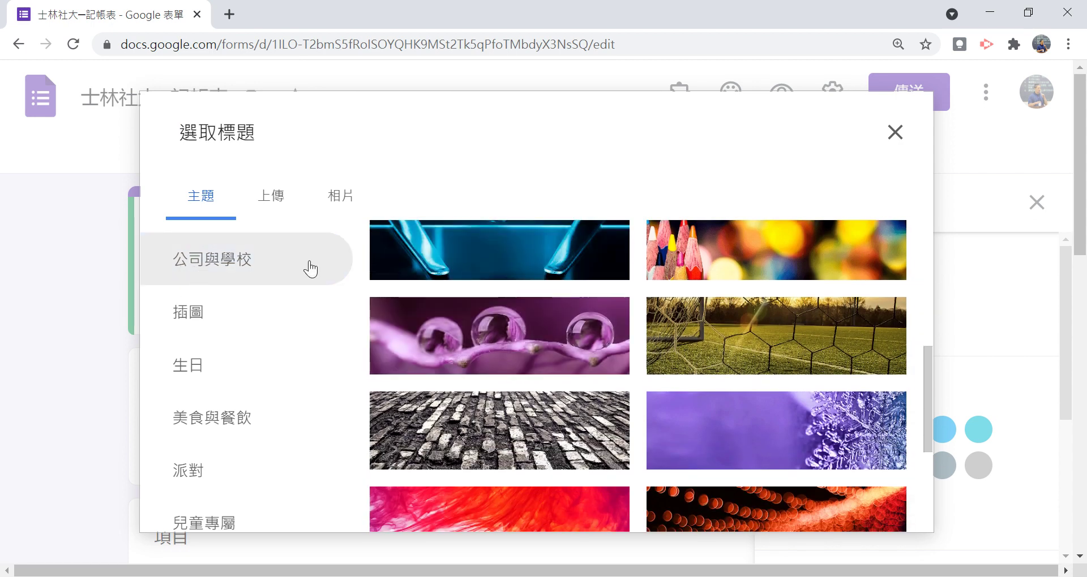
# Browse the illustration, birthday and 美食與餐飲 themes, then insert the cocktail drinks photo as header.
pyautogui.click(213, 334)
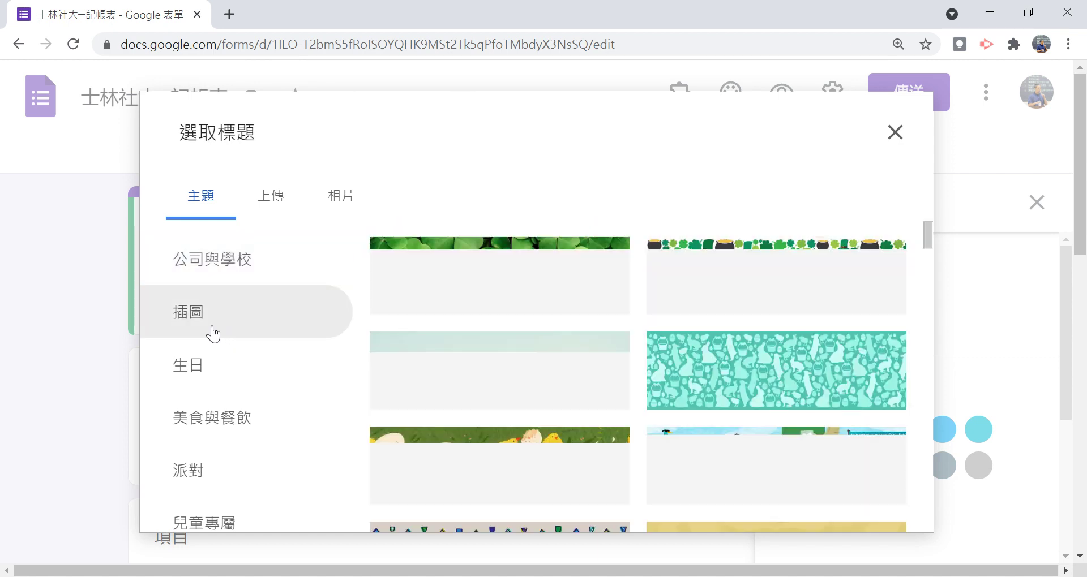
pyautogui.click(211, 389)
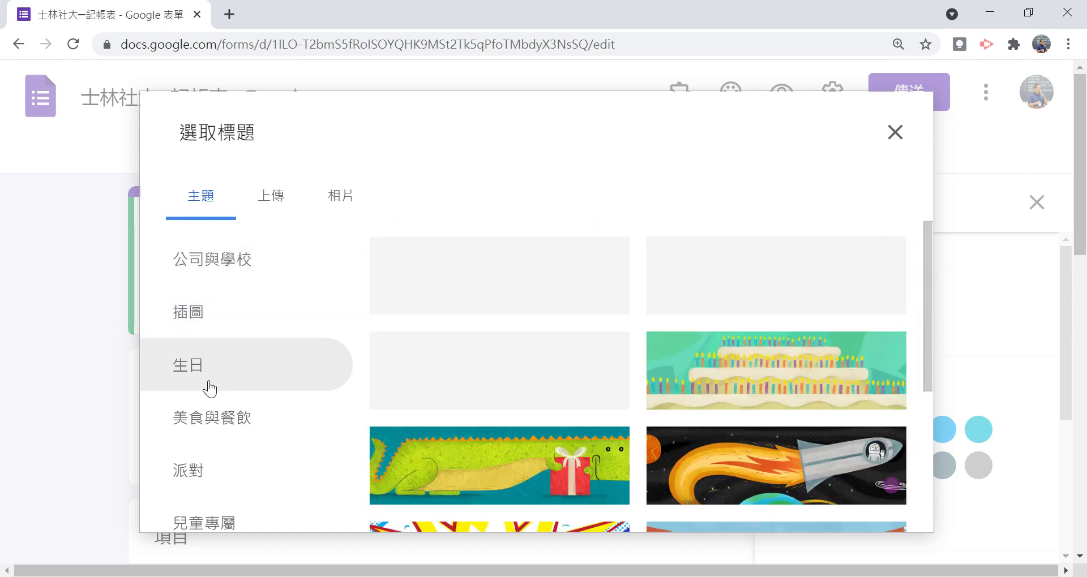
pyautogui.click(217, 431)
pyautogui.scroll(-2, 612, 291)
pyautogui.scroll(-5, 612, 292)
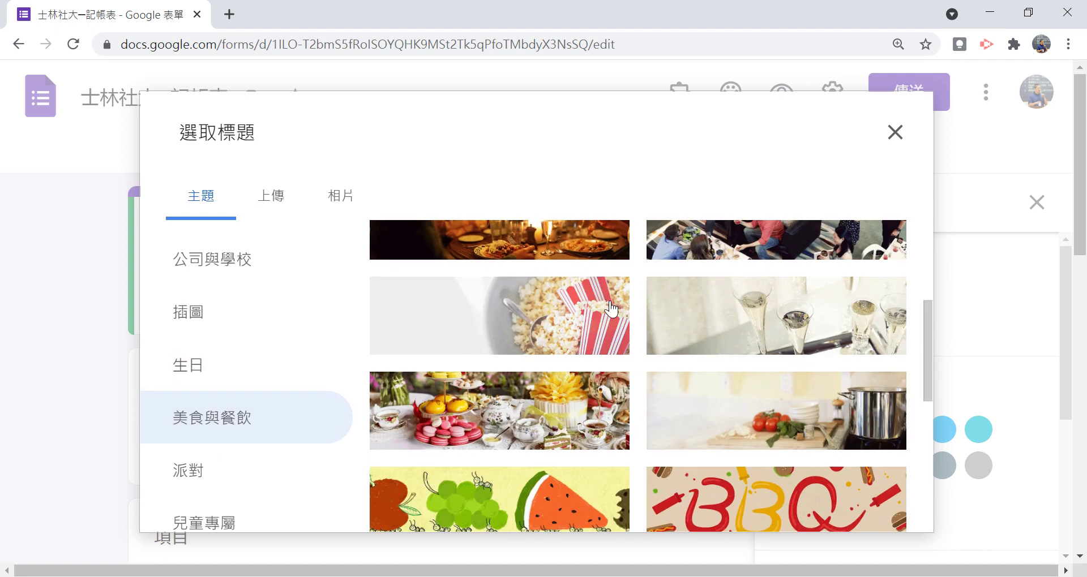
pyautogui.scroll(5, 611, 305)
pyautogui.scroll(2, 611, 313)
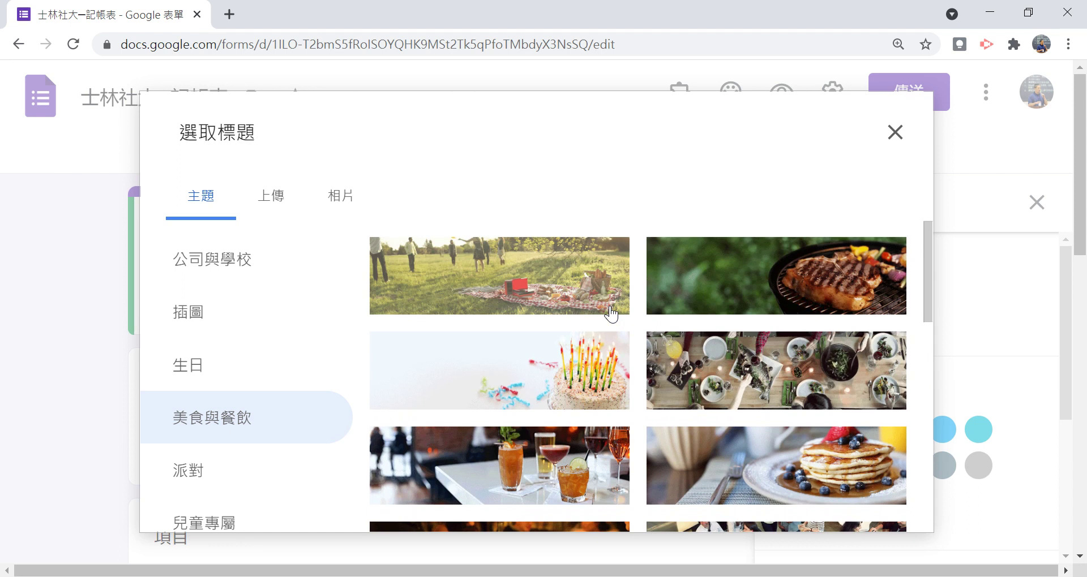
pyautogui.click(538, 477)
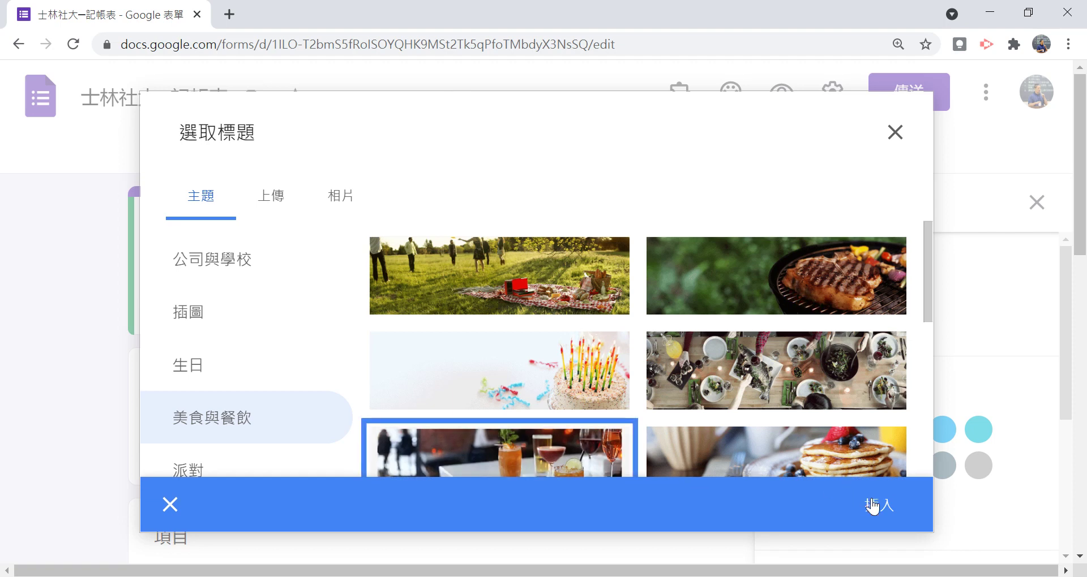
pyautogui.click(871, 498)
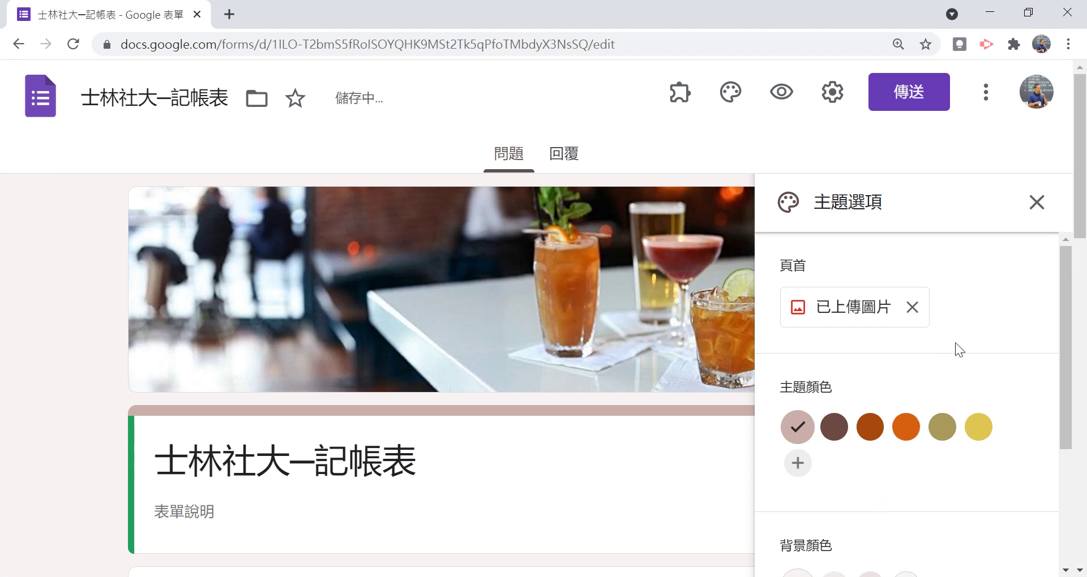
# Close the theme panel and look over the form with its new drinks header.
pyautogui.click(1037, 205)
pyautogui.scroll(-3, 729, 337)
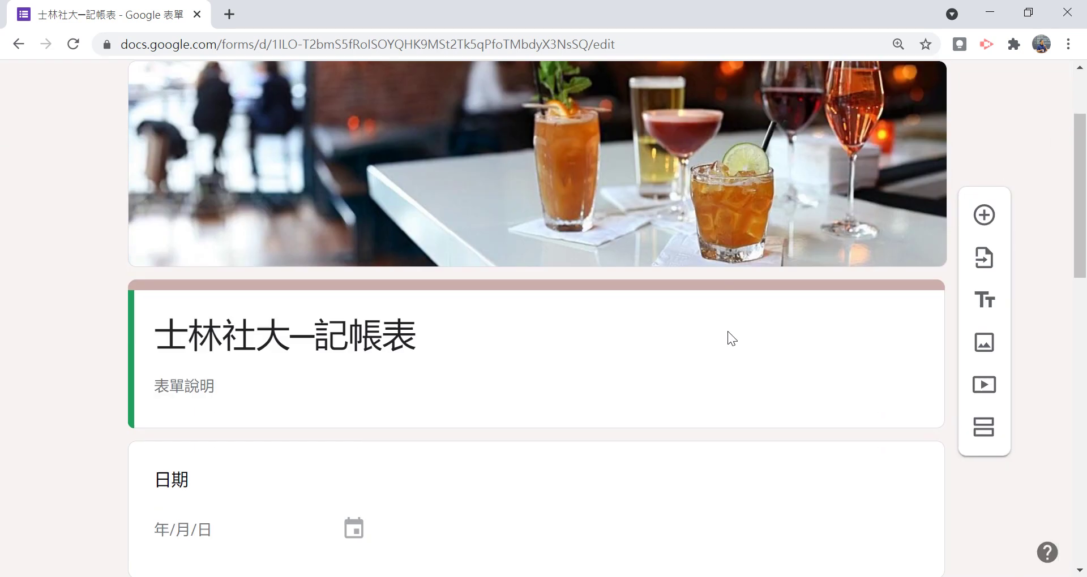
pyautogui.scroll(3, 642, 339)
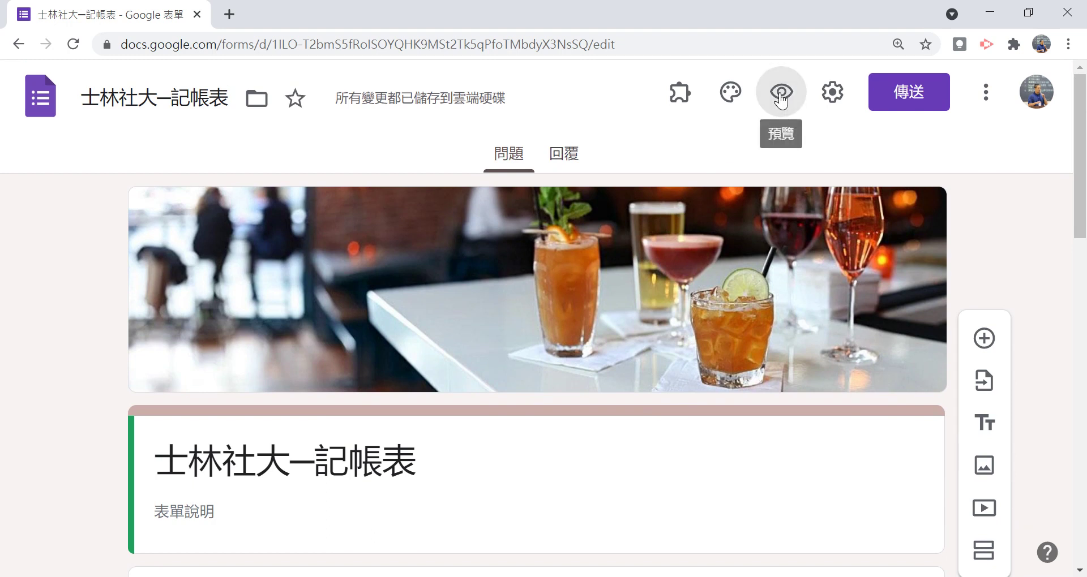
# Preview the pink-themed form in a new tab and scroll through all the questions.
pyautogui.click(780, 93)
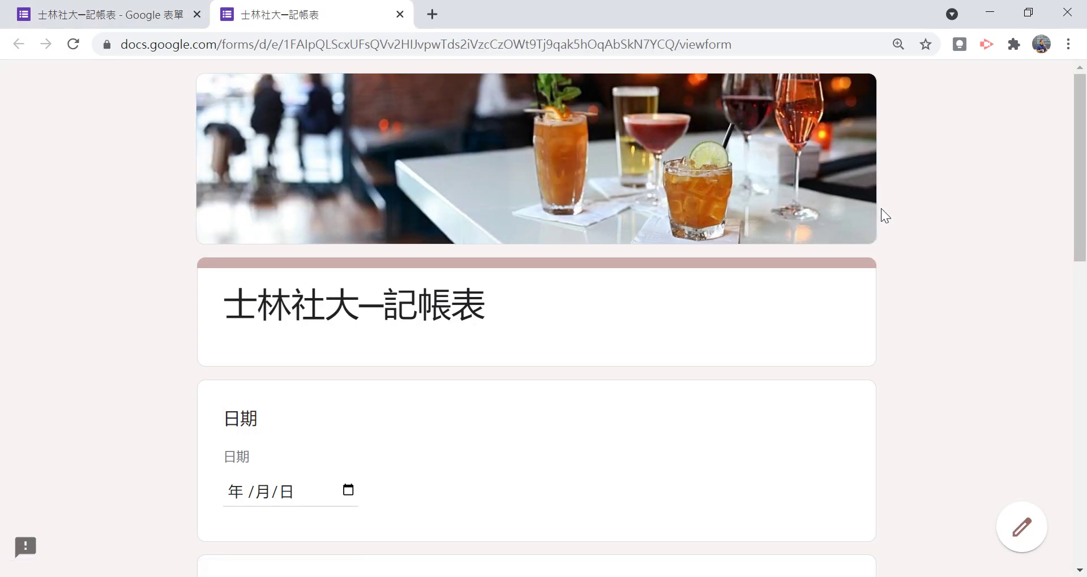
pyautogui.scroll(-2, 888, 223)
pyautogui.scroll(2, 888, 223)
pyautogui.scroll(-3, 673, 160)
pyautogui.scroll(-3, 671, 155)
pyautogui.scroll(-4, 678, 165)
pyautogui.scroll(-4, 680, 166)
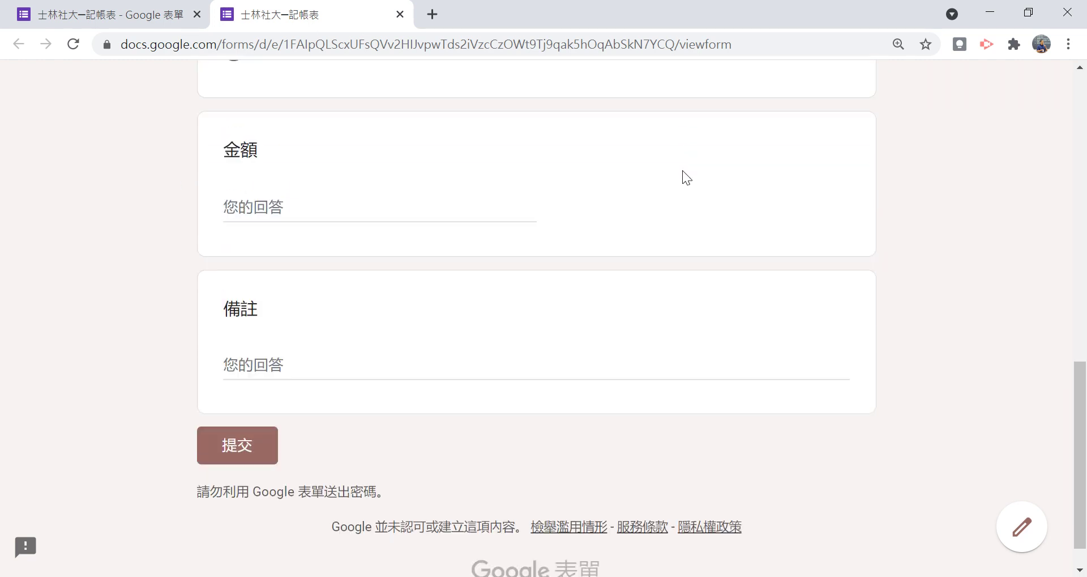
pyautogui.scroll(3, 682, 171)
pyautogui.scroll(5, 682, 168)
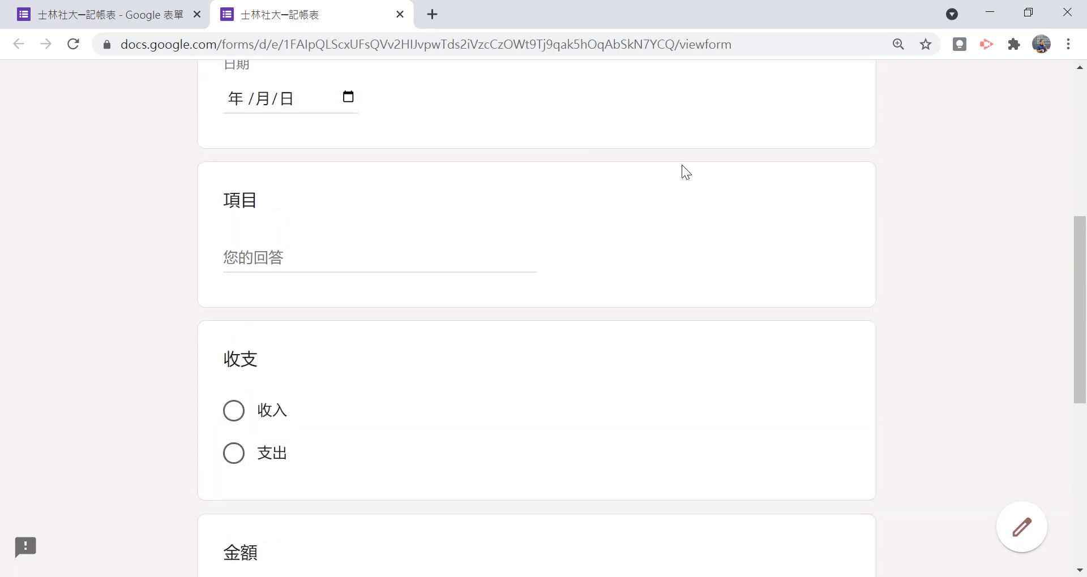
pyautogui.scroll(2, 682, 166)
pyautogui.scroll(5, 682, 165)
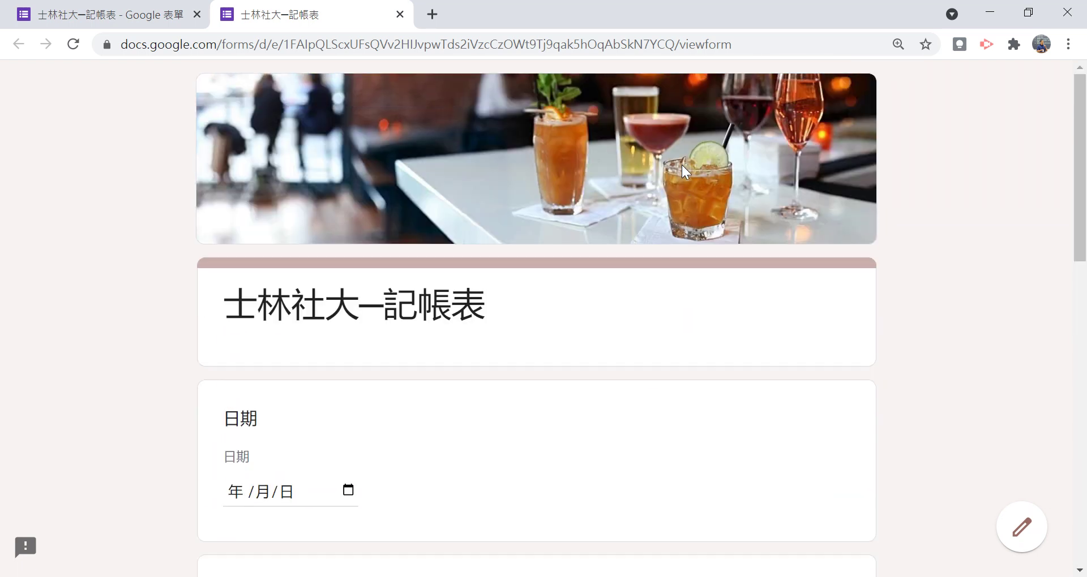
pyautogui.scroll(-2, 639, 243)
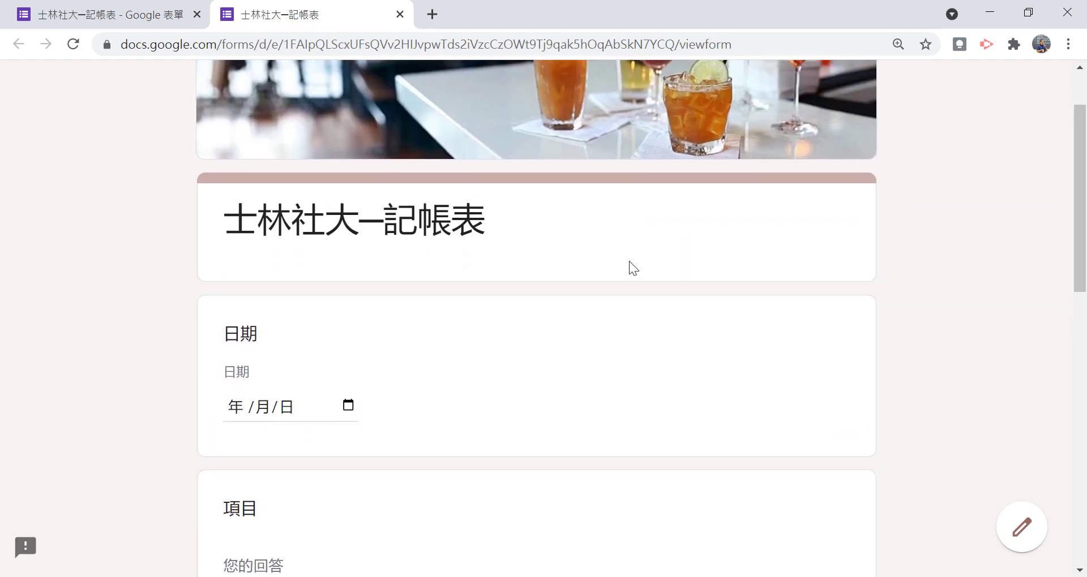
pyautogui.scroll(2, 628, 257)
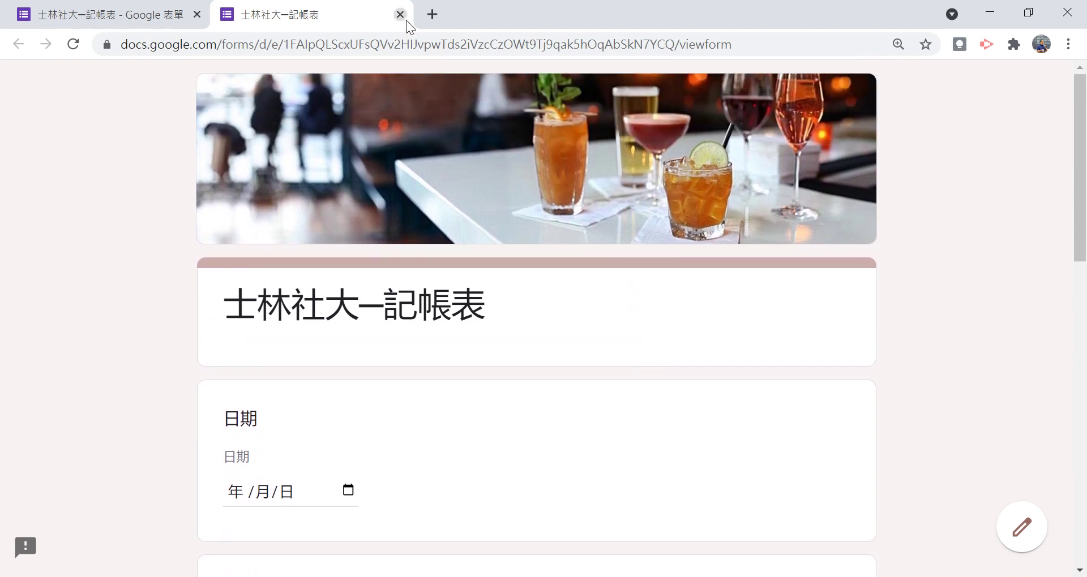
# Close the preview and remove the cocktail header image in the theme settings.
pyautogui.click(399, 14)
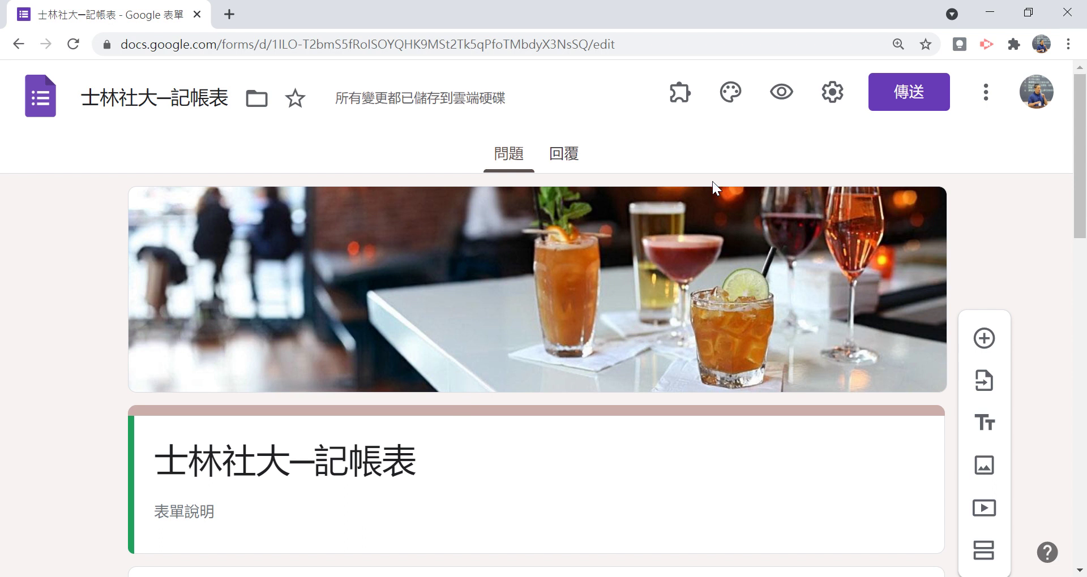
pyautogui.click(730, 93)
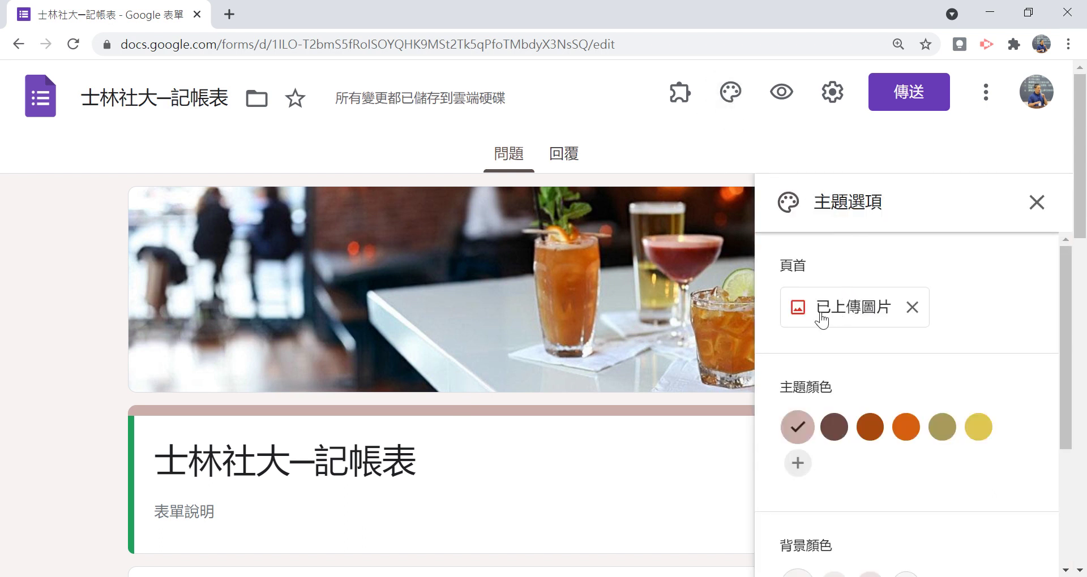
pyautogui.click(912, 309)
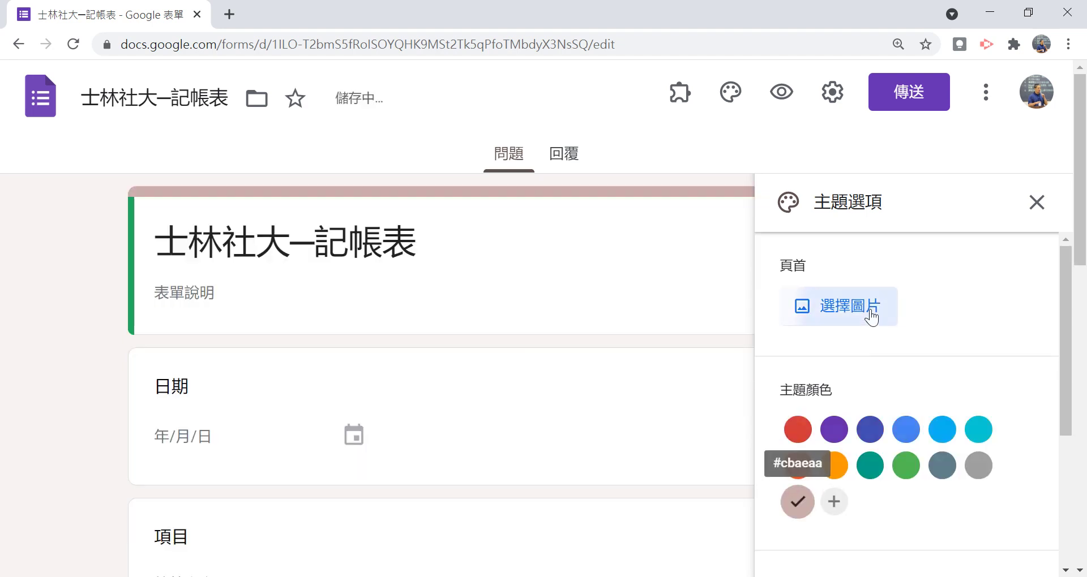
# In the new header picker, check the upload and 相片 sources and select the outdoor panorama photo.
pyautogui.click(802, 314)
pyautogui.scroll(-3, 400, 376)
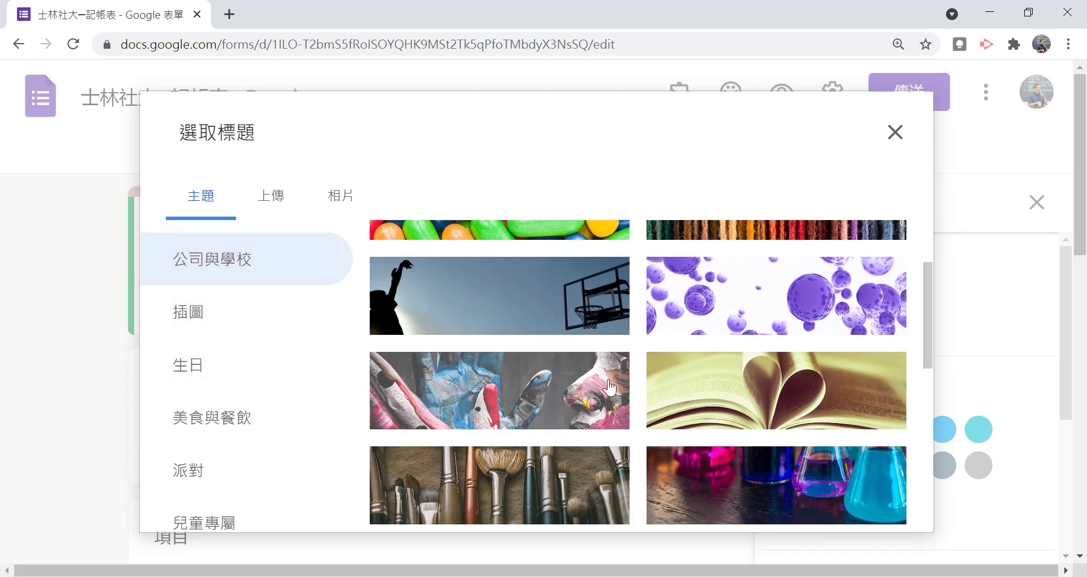
pyautogui.scroll(-3, 610, 392)
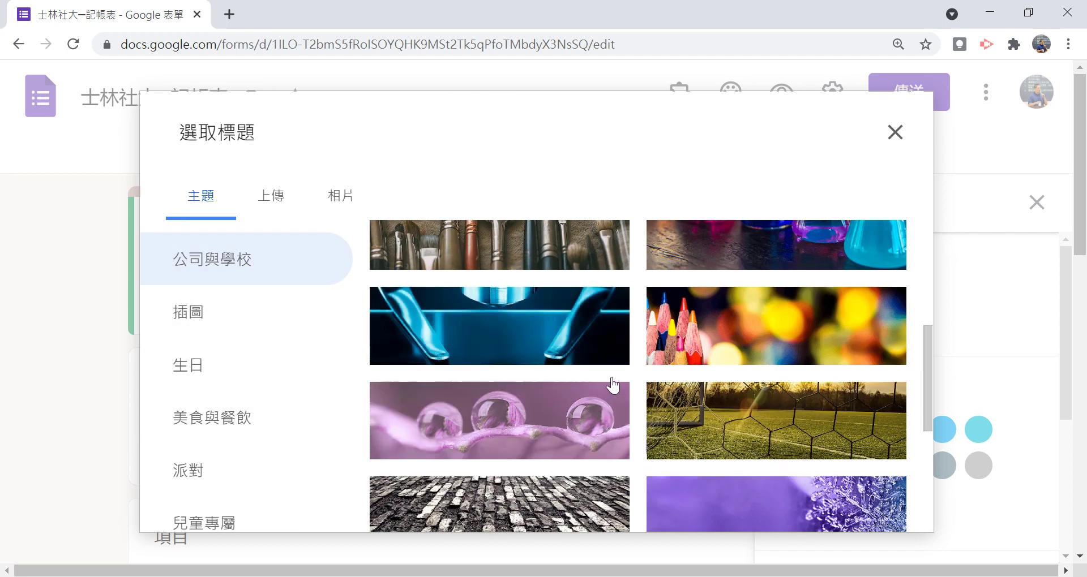
pyautogui.click(266, 198)
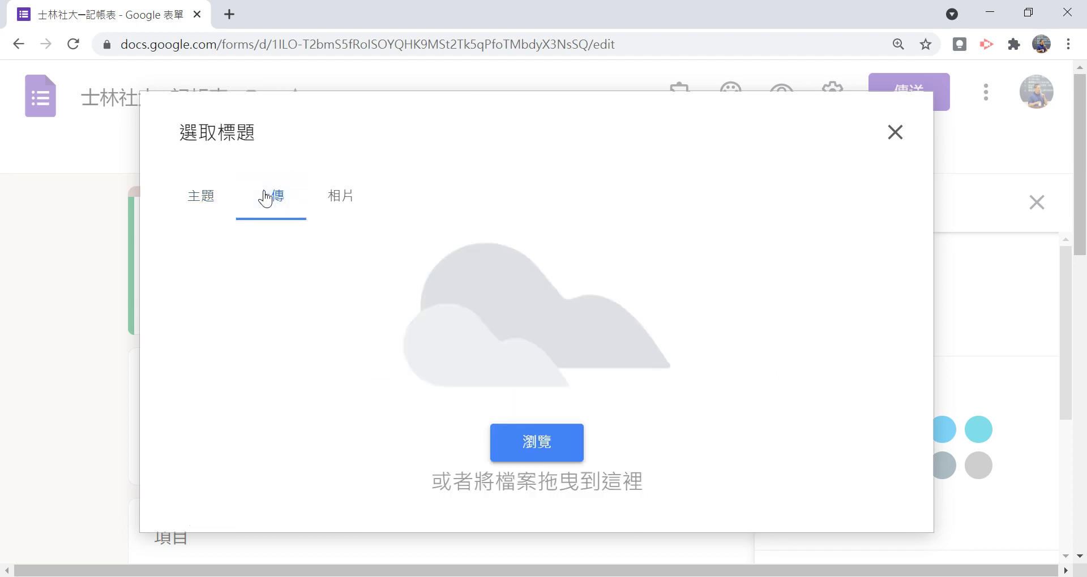
pyautogui.click(338, 198)
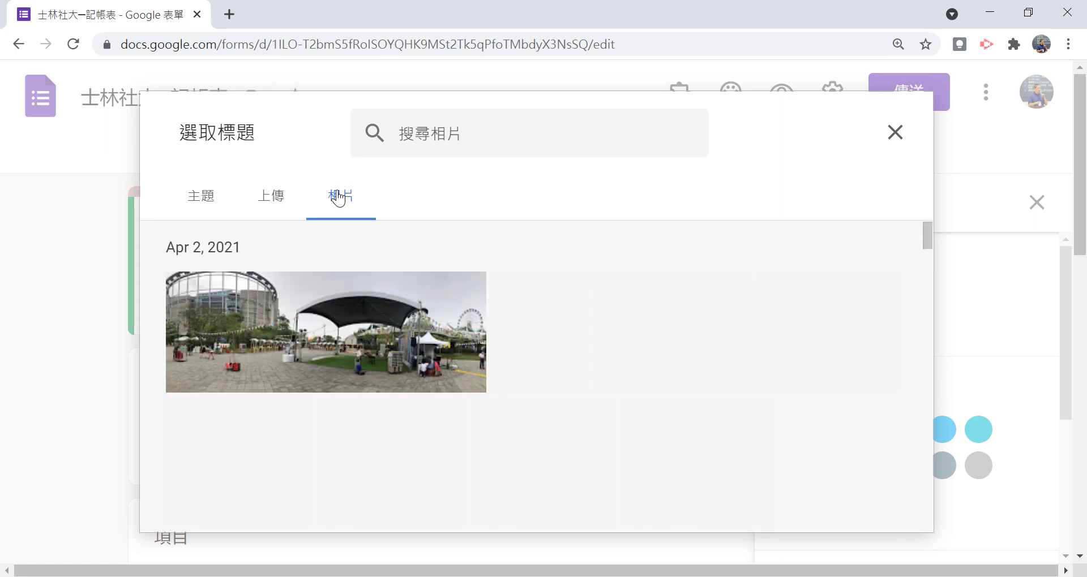
pyautogui.rightClick(391, 286)
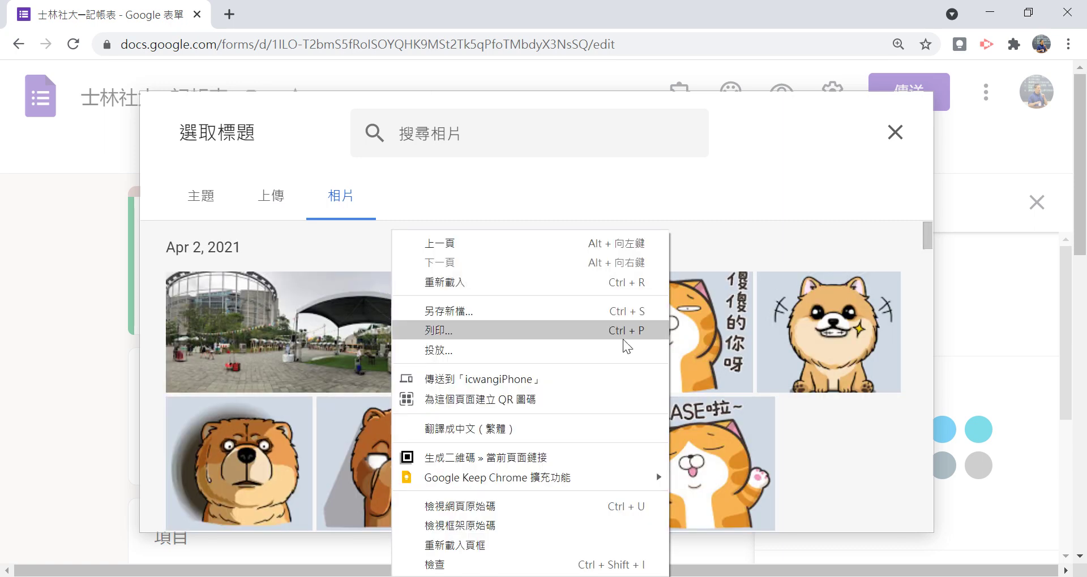
pyautogui.click(358, 343)
pyautogui.click(357, 342)
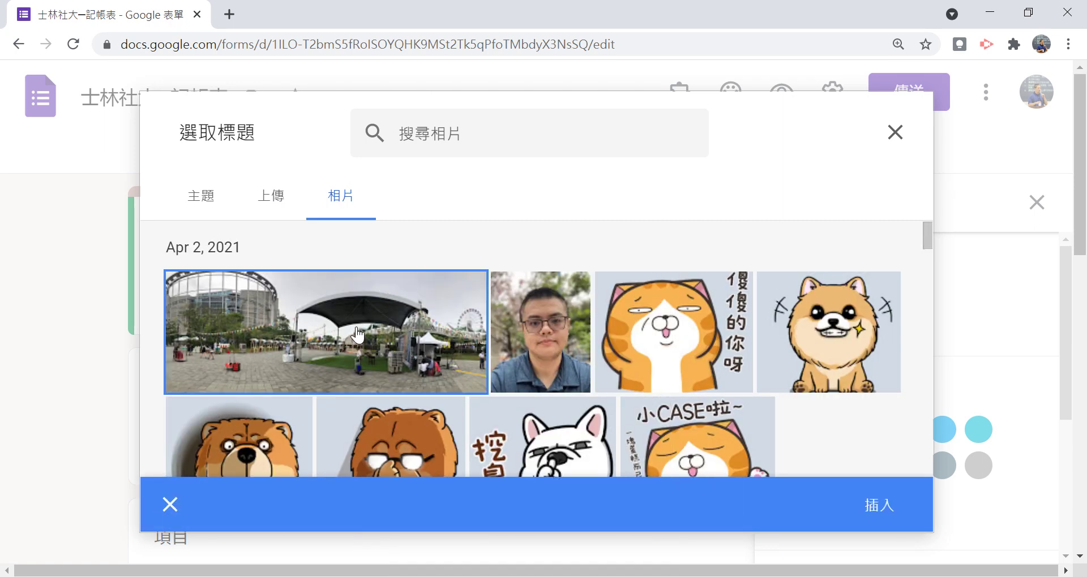
pyautogui.click(358, 334)
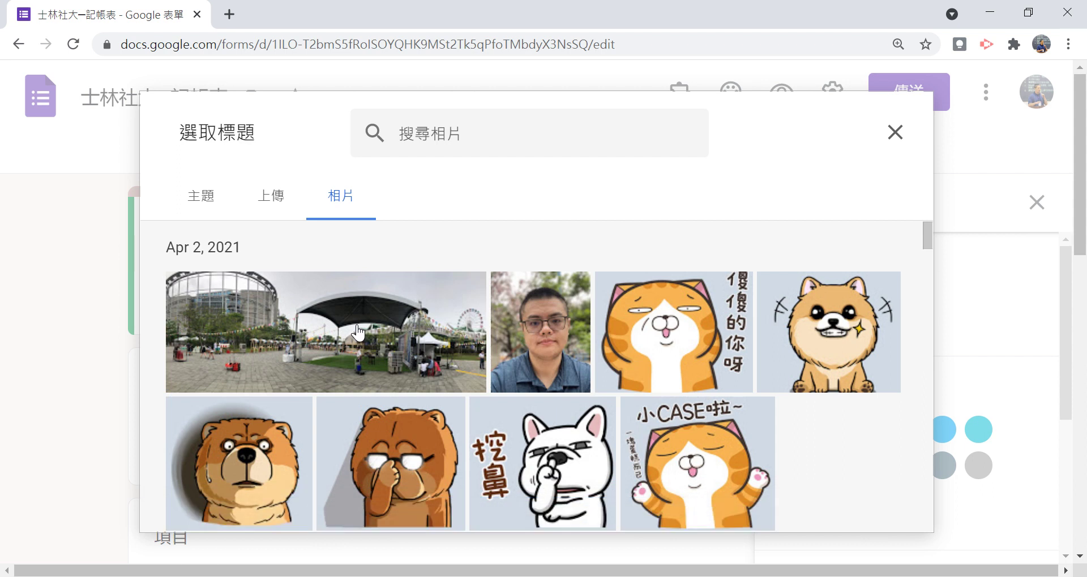
pyautogui.click(358, 334)
# Insert the tent-and-ferris-wheel panorama as header, cropped slightly higher, giving a dark red theme.
pyautogui.click(871, 506)
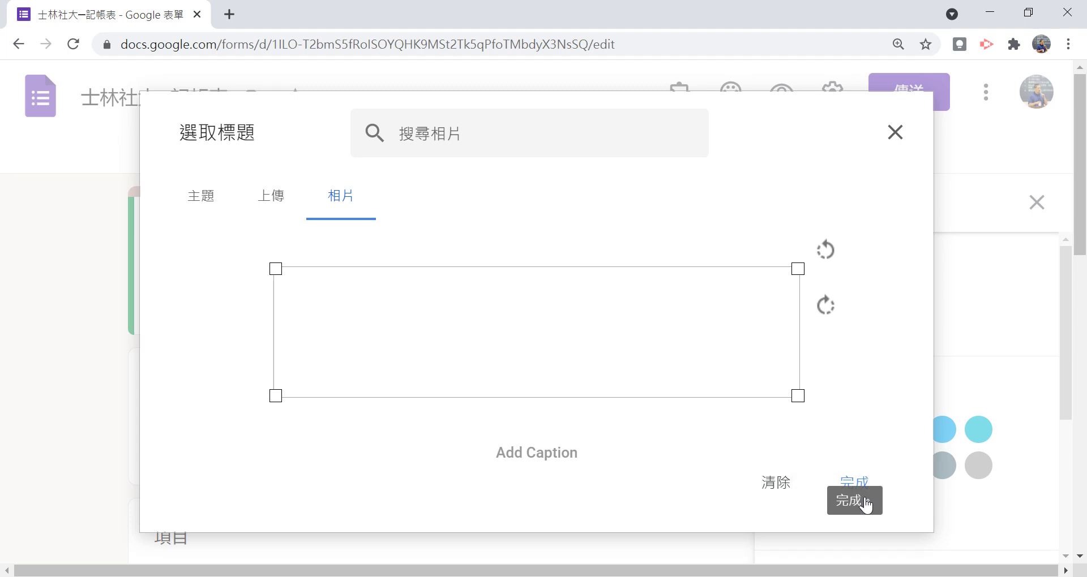
pyautogui.moveTo(614, 344)
pyautogui.mouseDown()
pyautogui.moveTo(622, 303)
pyautogui.moveTo(621, 346)
pyautogui.mouseUp()
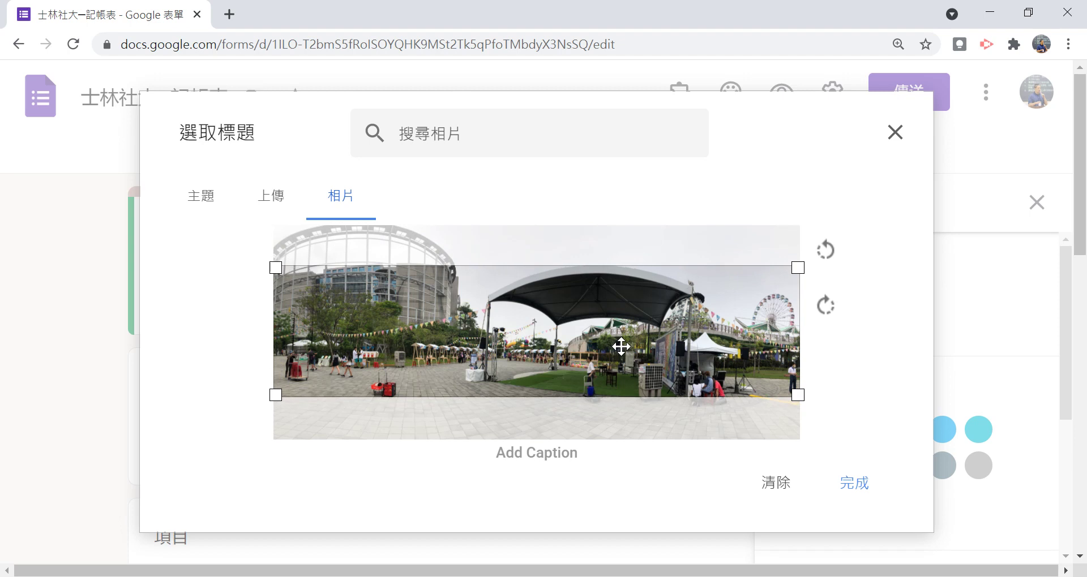
pyautogui.click(866, 481)
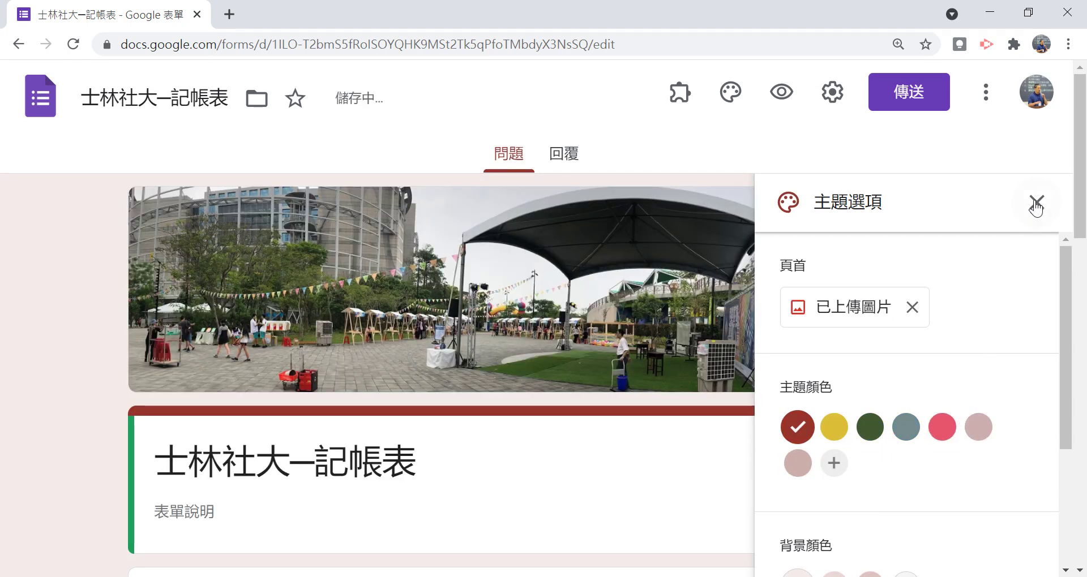
pyautogui.click(1035, 202)
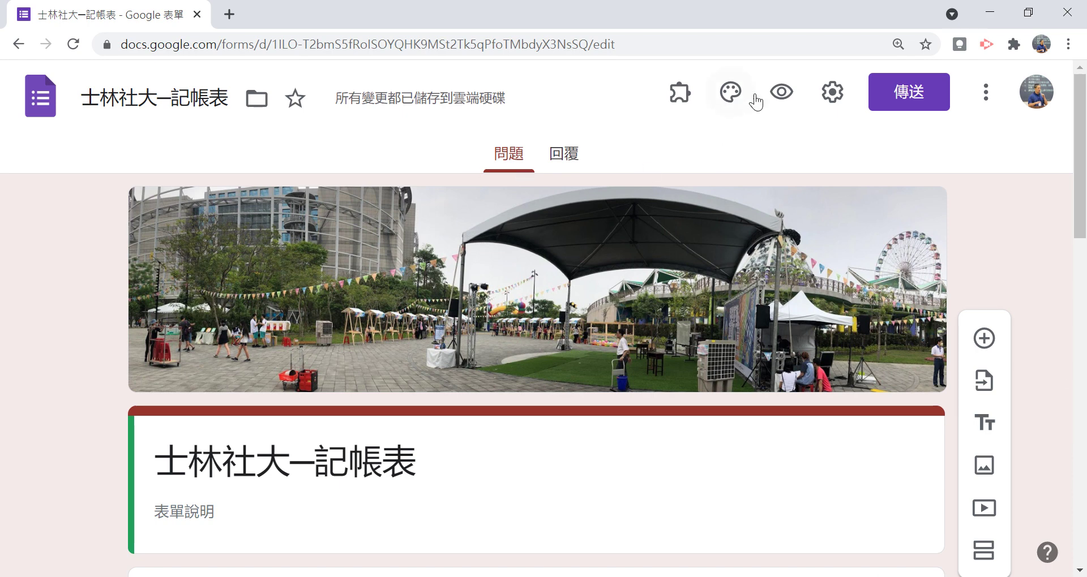
pyautogui.click(780, 90)
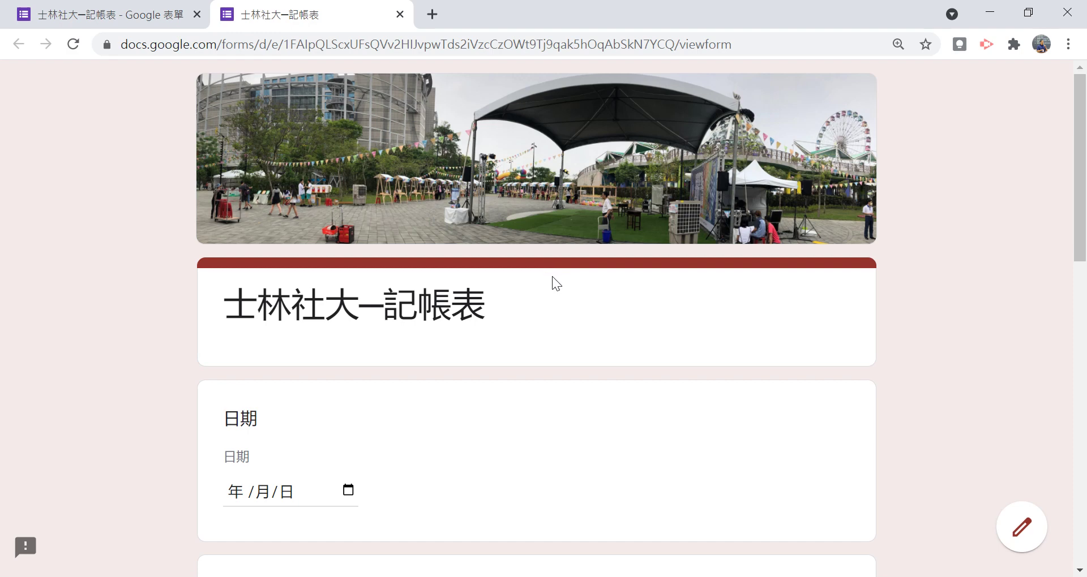
pyautogui.click(399, 15)
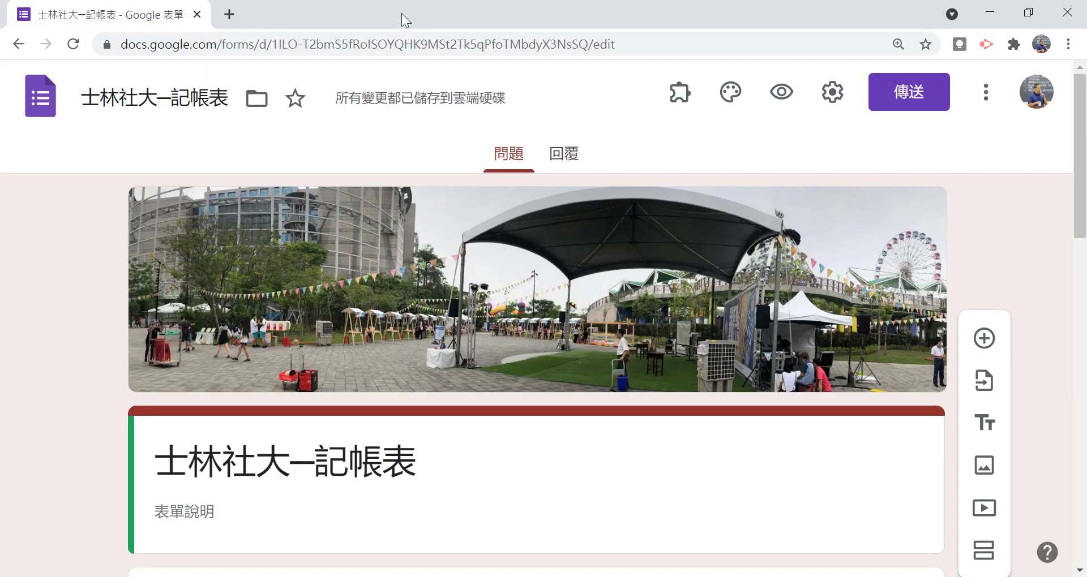
# Add a custom theme colour by picking a green hue and darkening it to #326734.
pyautogui.click(736, 100)
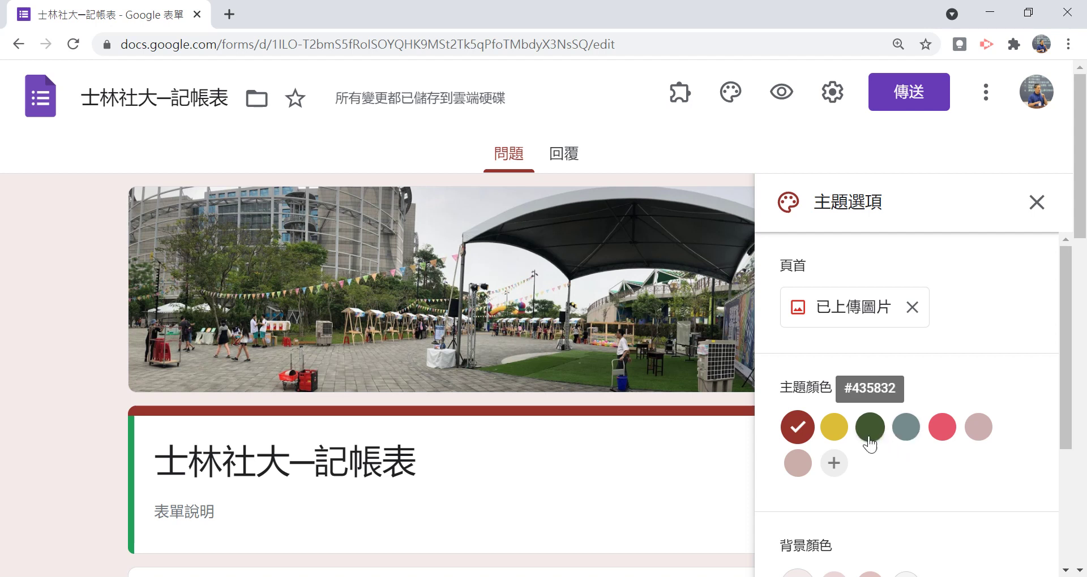
pyautogui.click(834, 464)
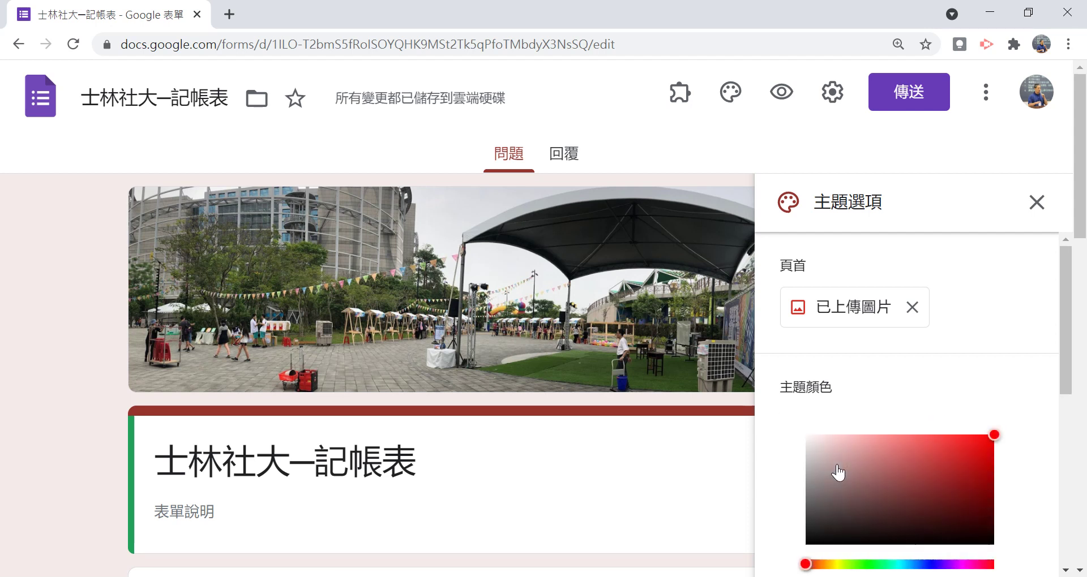
pyautogui.moveTo(1064, 371); pyautogui.dragTo(1064, 441)
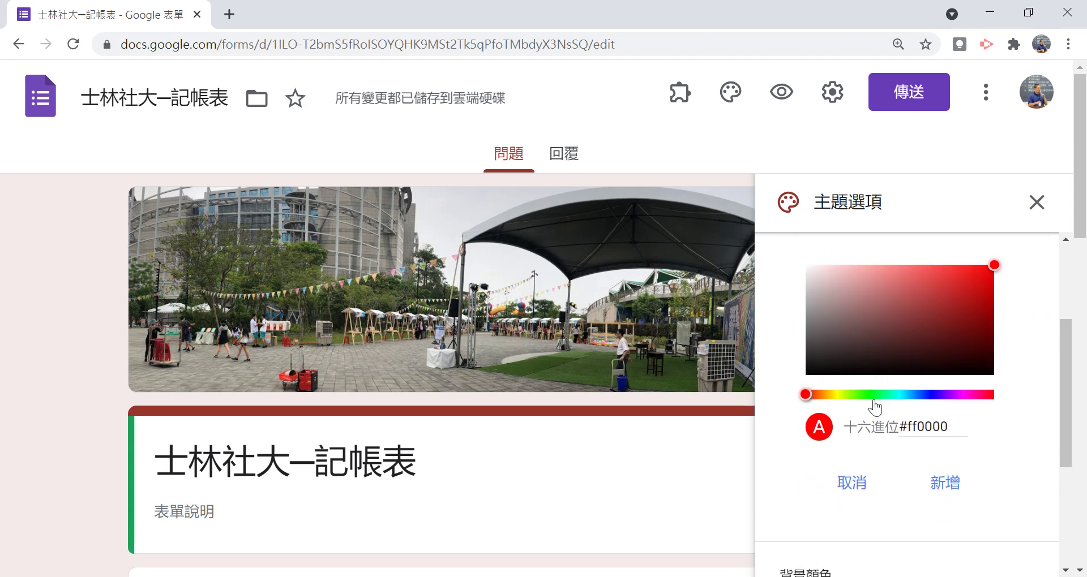
pyautogui.click(870, 394)
pyautogui.moveTo(983, 277)
pyautogui.mouseDown()
pyautogui.moveTo(913, 335)
pyautogui.moveTo(901, 330)
pyautogui.mouseUp()
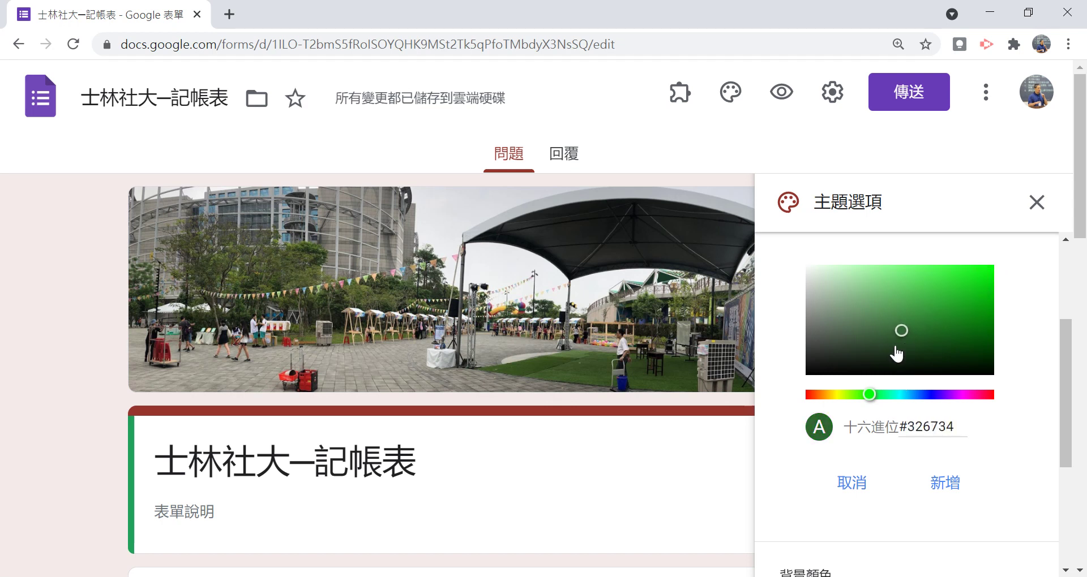
pyautogui.click(947, 482)
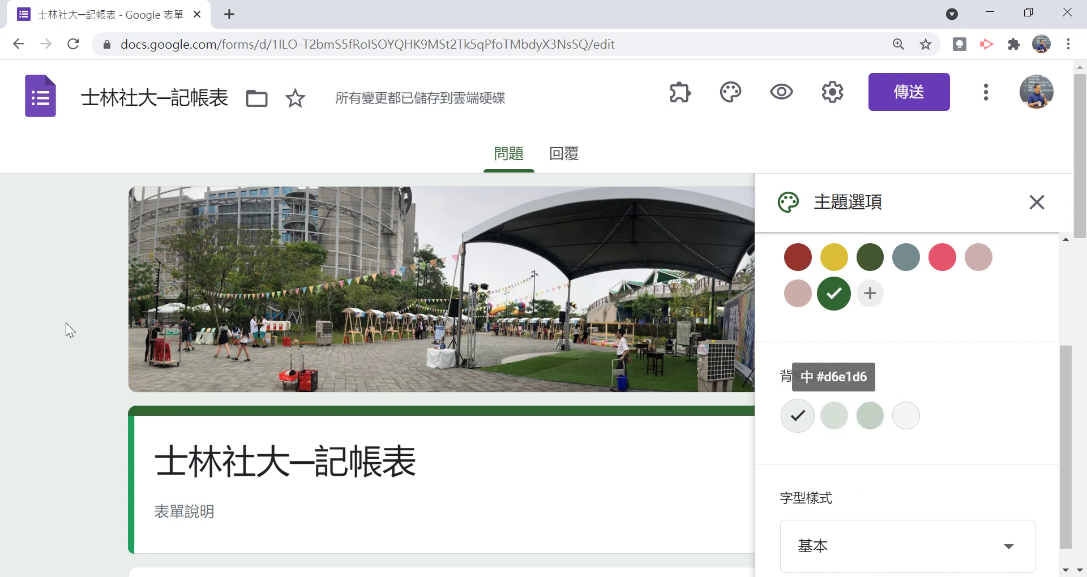
# Pick the third, deeper green background, try the 裝飾, 正式 and 嬉戲 fonts, then settle on 基本.
pyautogui.click(869, 416)
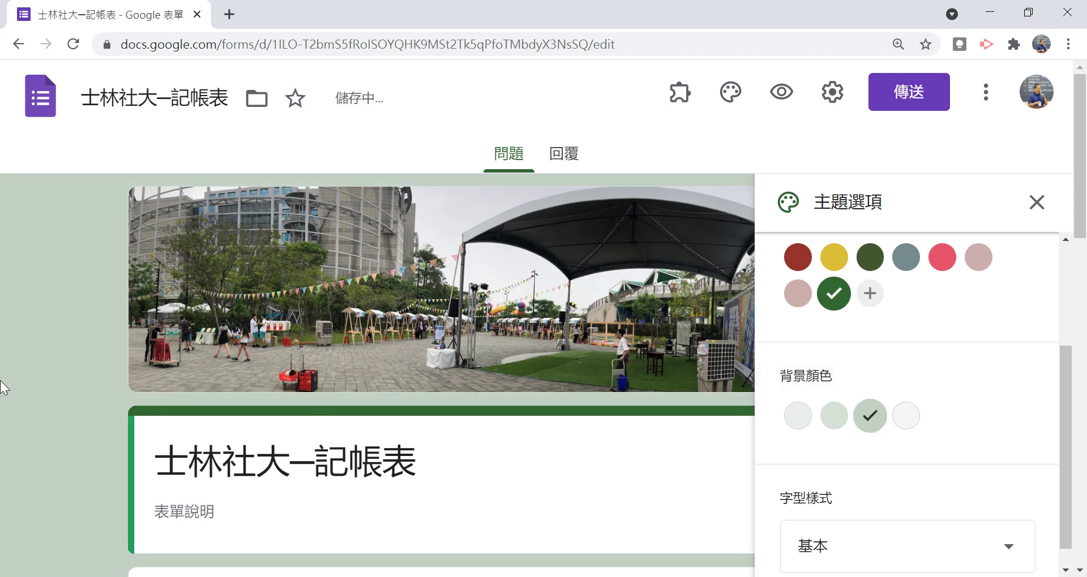
pyautogui.scroll(-1, 826, 460)
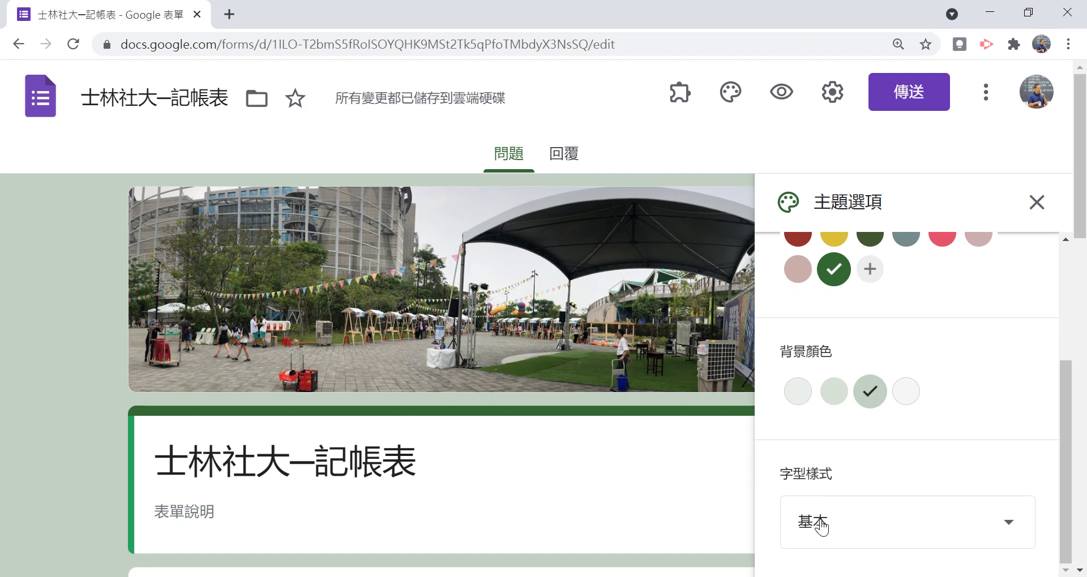
pyautogui.click(820, 527)
pyautogui.click(824, 443)
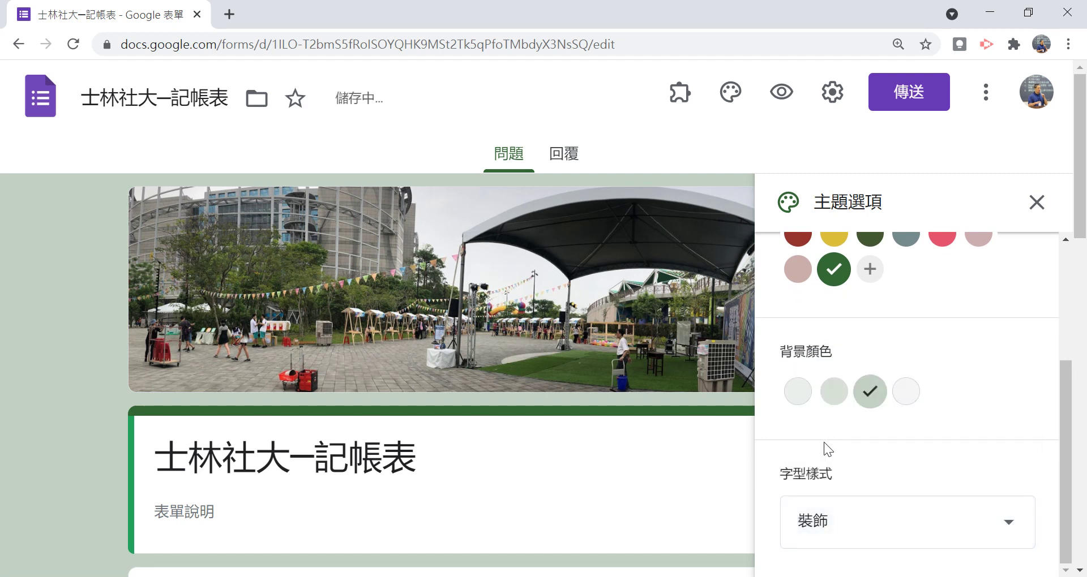
pyautogui.click(795, 528)
pyautogui.click(821, 492)
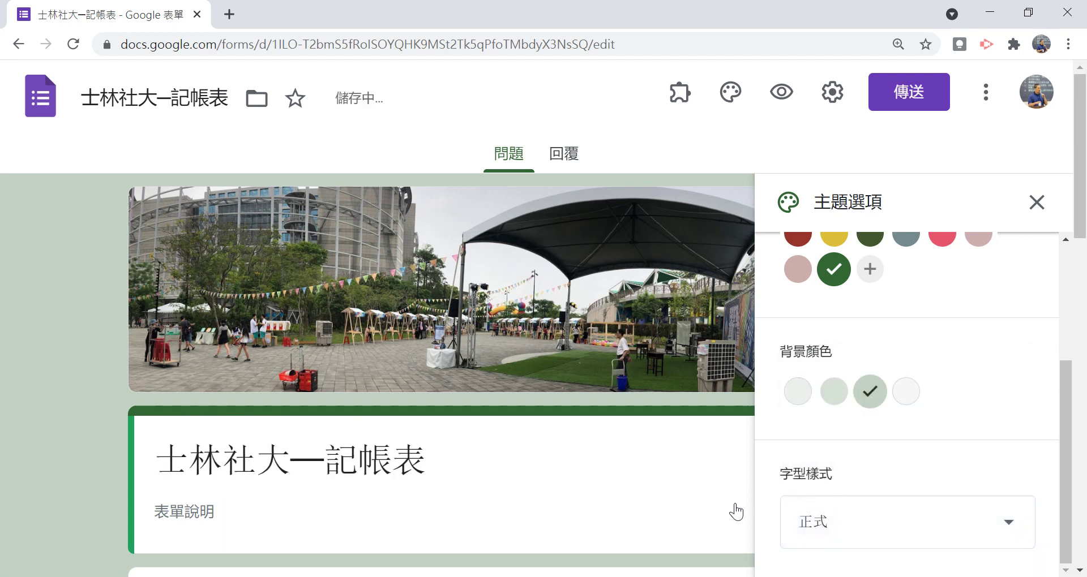
pyautogui.click(830, 519)
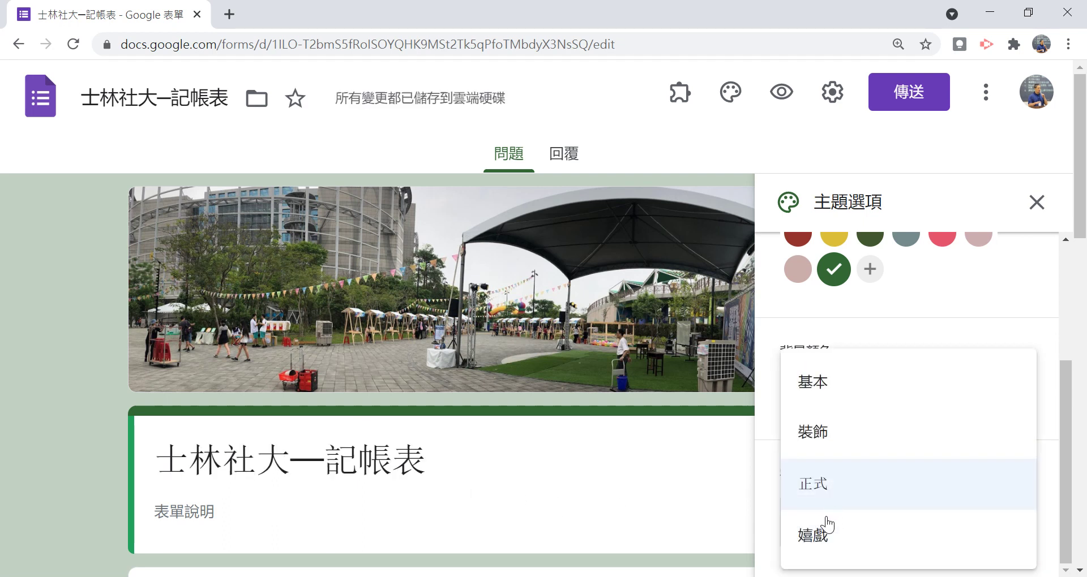
pyautogui.click(824, 550)
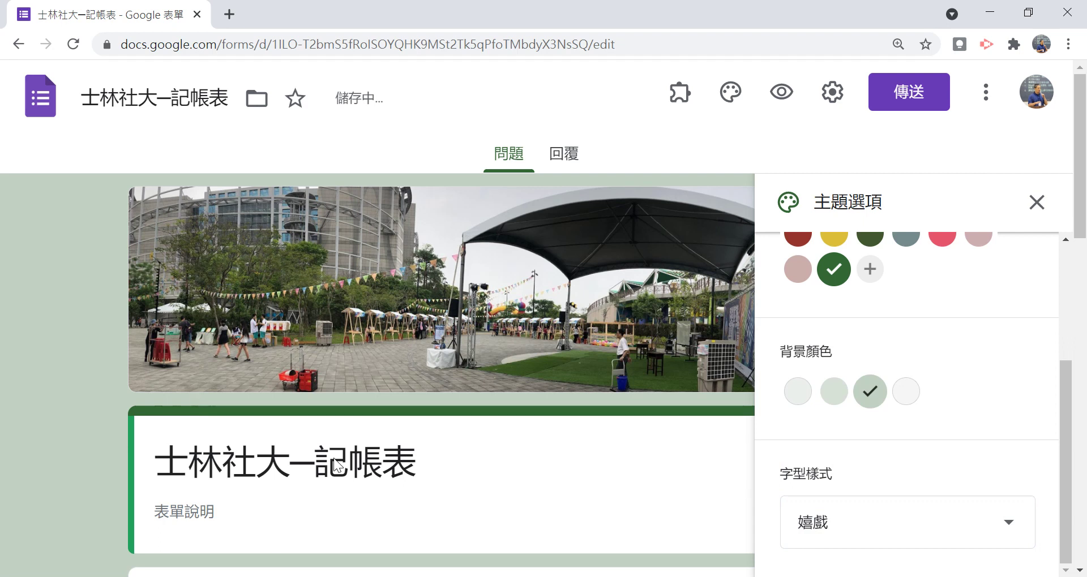
pyautogui.click(830, 542)
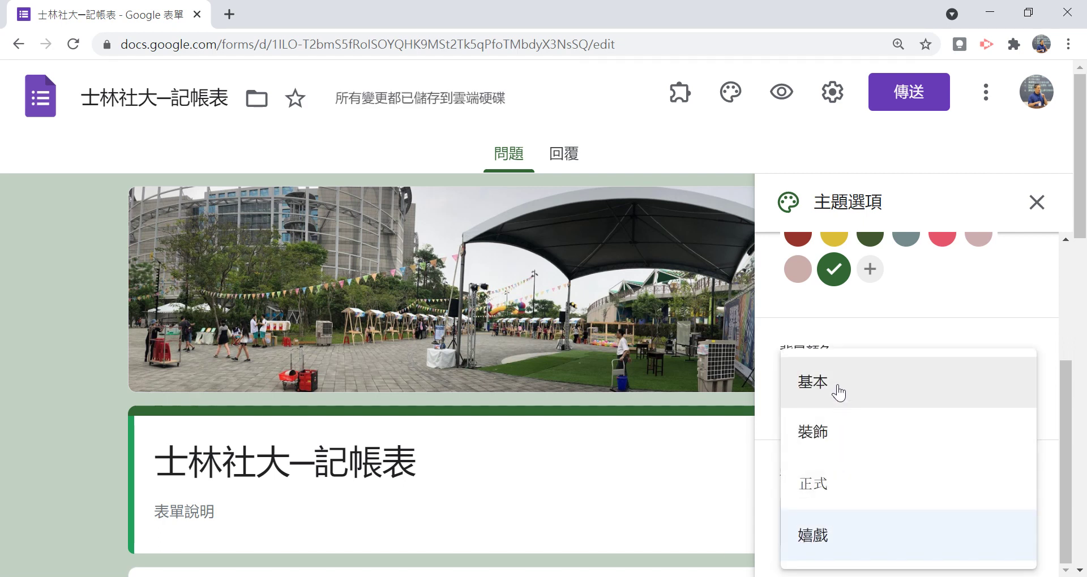
pyautogui.click(832, 385)
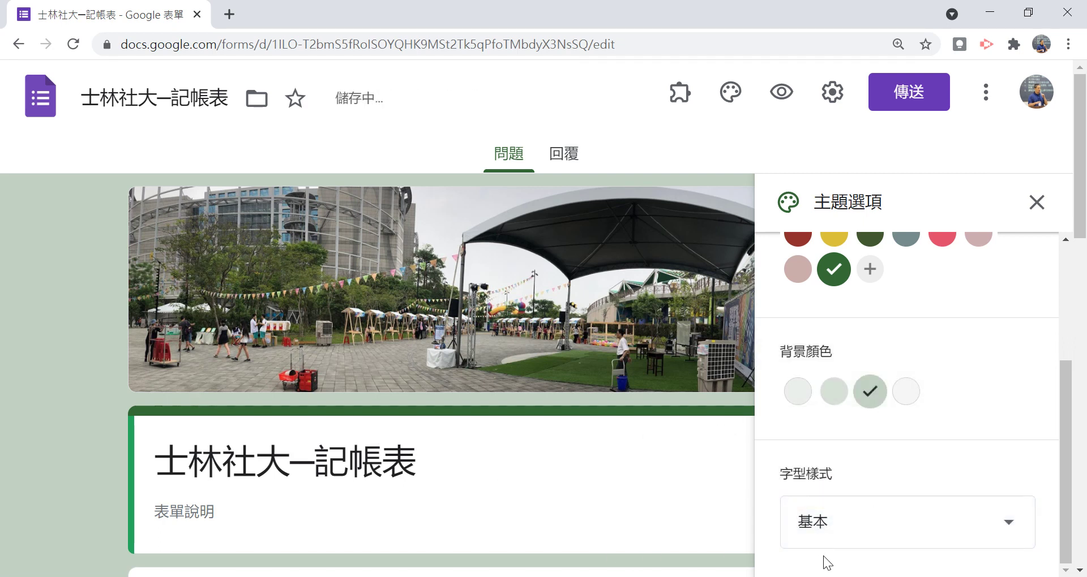
pyautogui.scroll(3, 928, 419)
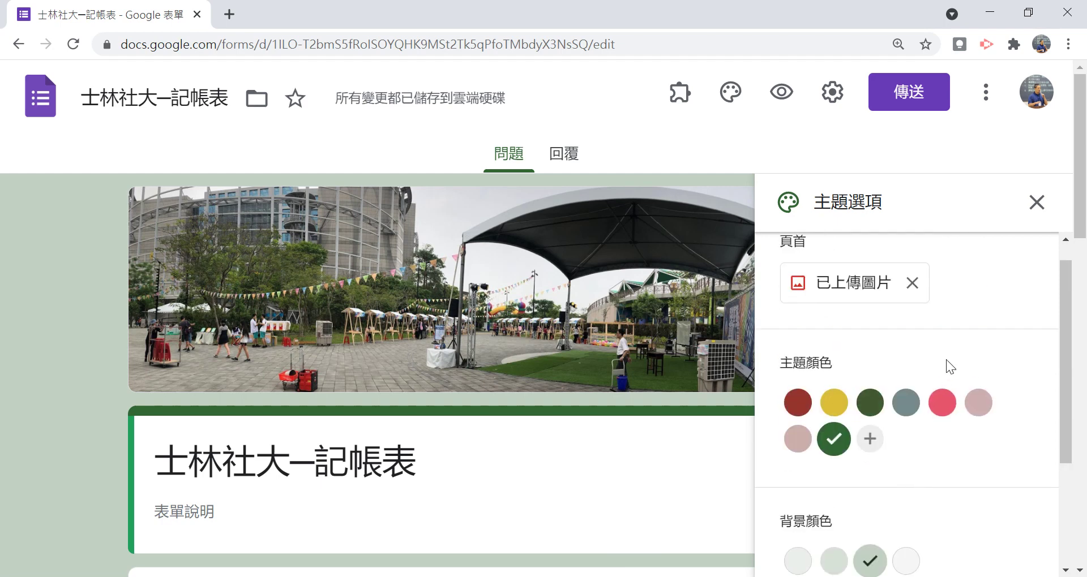
# Swap the panorama header for the 兒童專屬 cartoon train illustration.
pyautogui.click(910, 285)
pyautogui.click(852, 284)
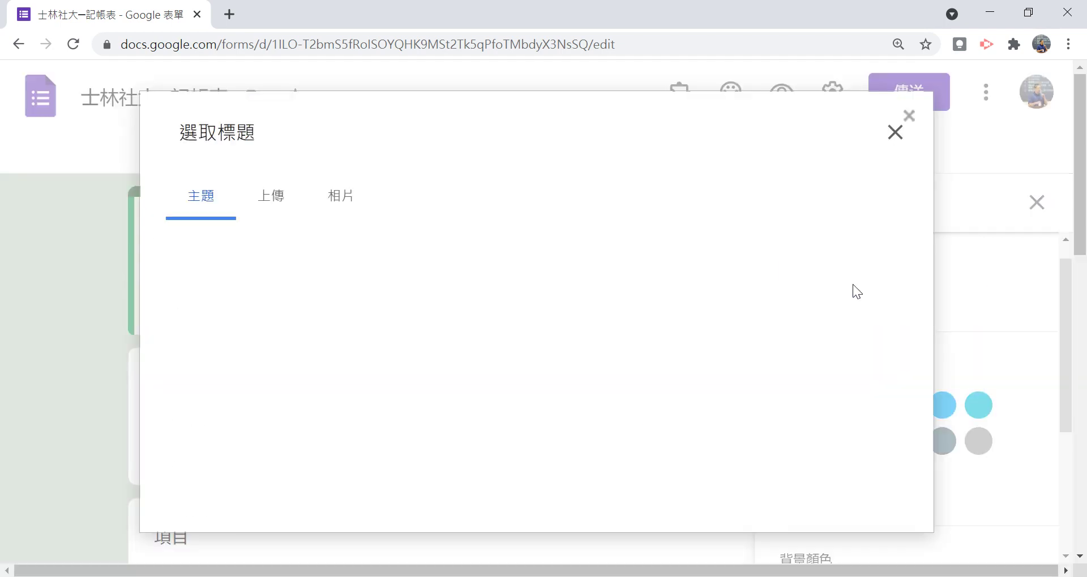
pyautogui.click(214, 510)
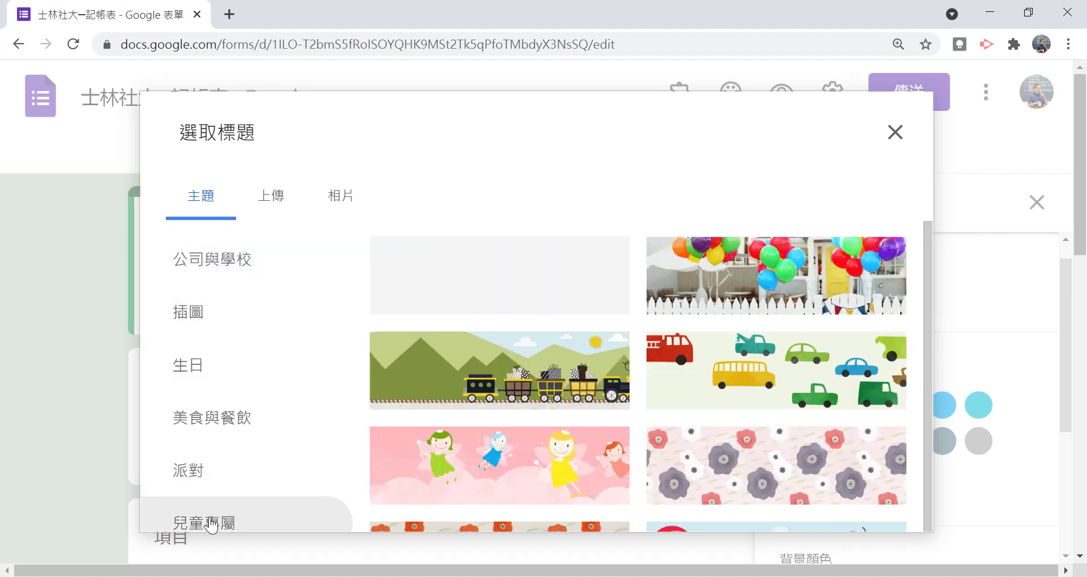
pyautogui.click(514, 362)
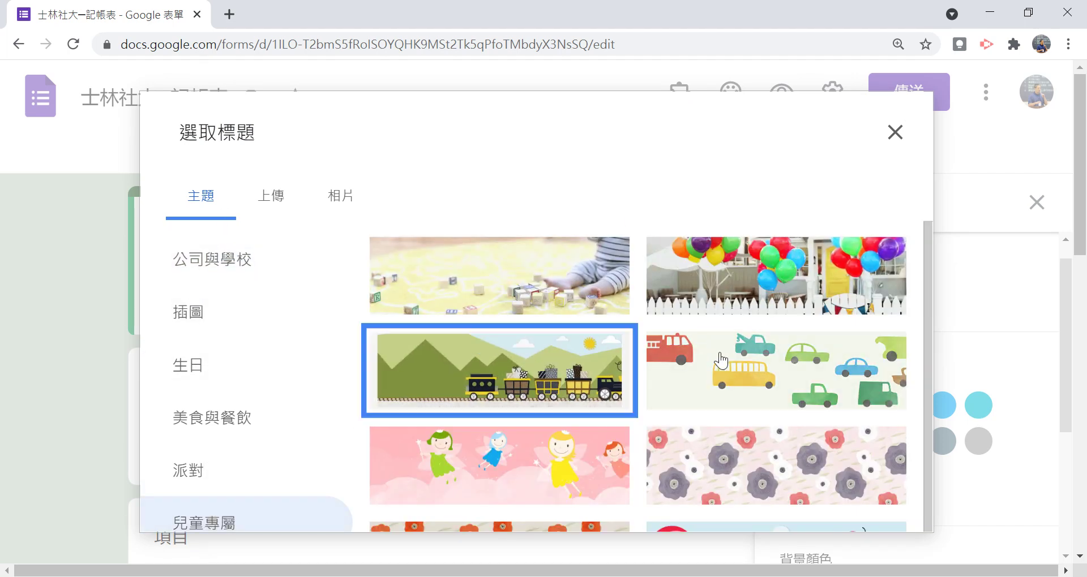
pyautogui.click(878, 507)
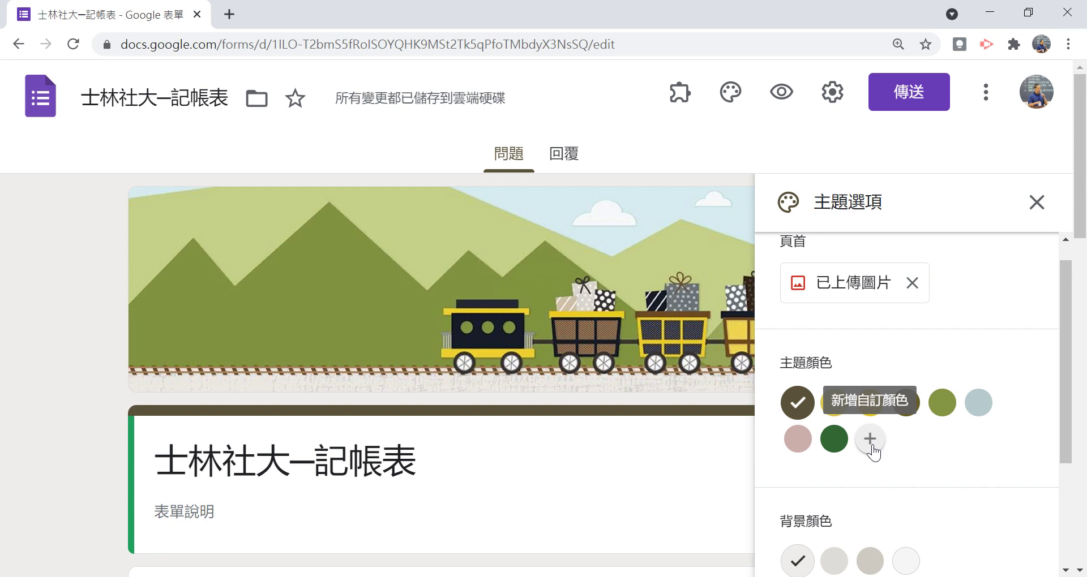
pyautogui.scroll(-1, 922, 447)
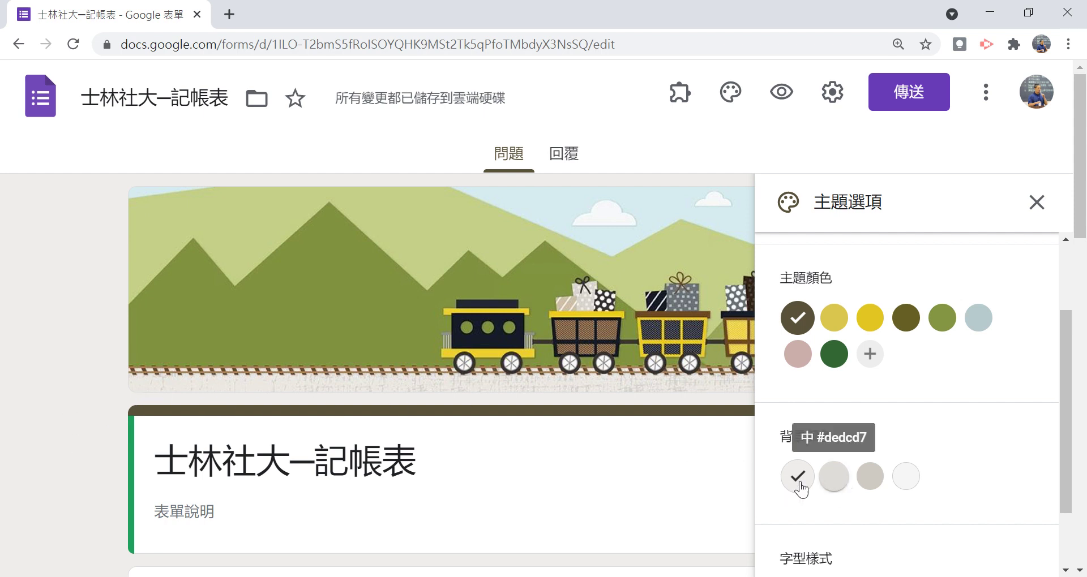
pyautogui.scroll(-1, 849, 509)
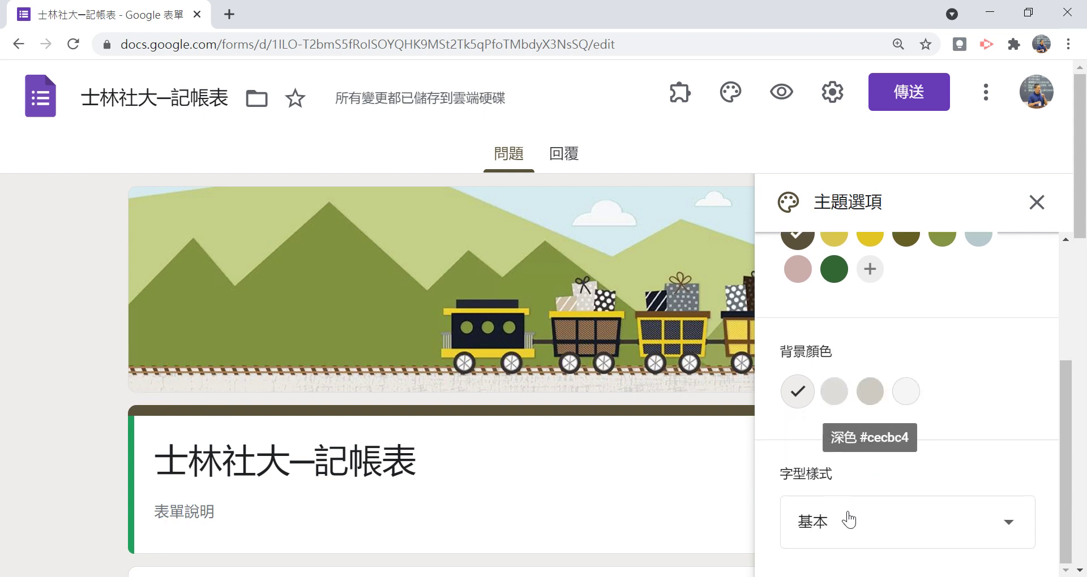
pyautogui.click(845, 523)
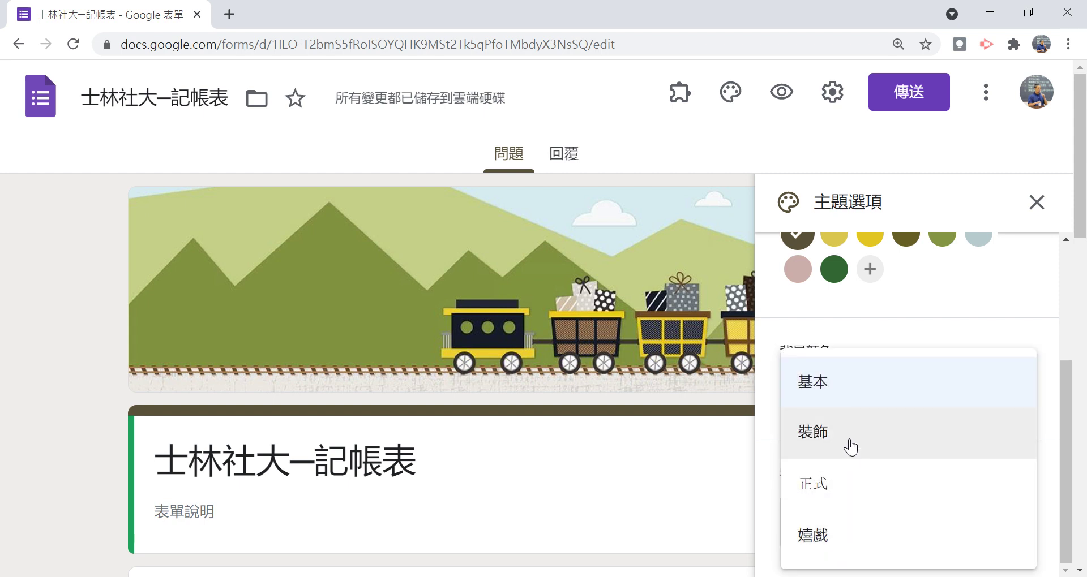
pyautogui.click(83, 410)
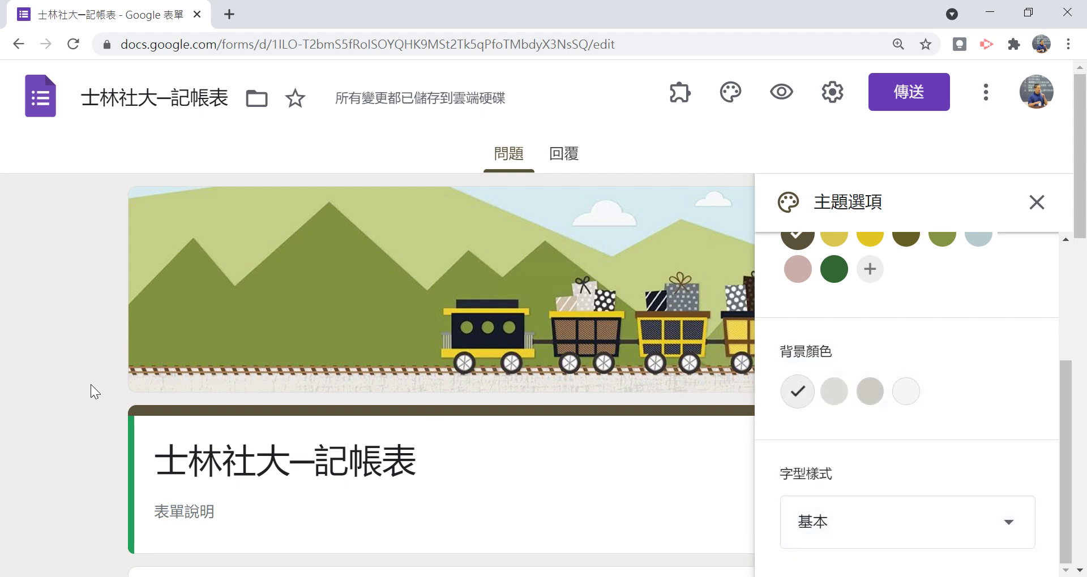